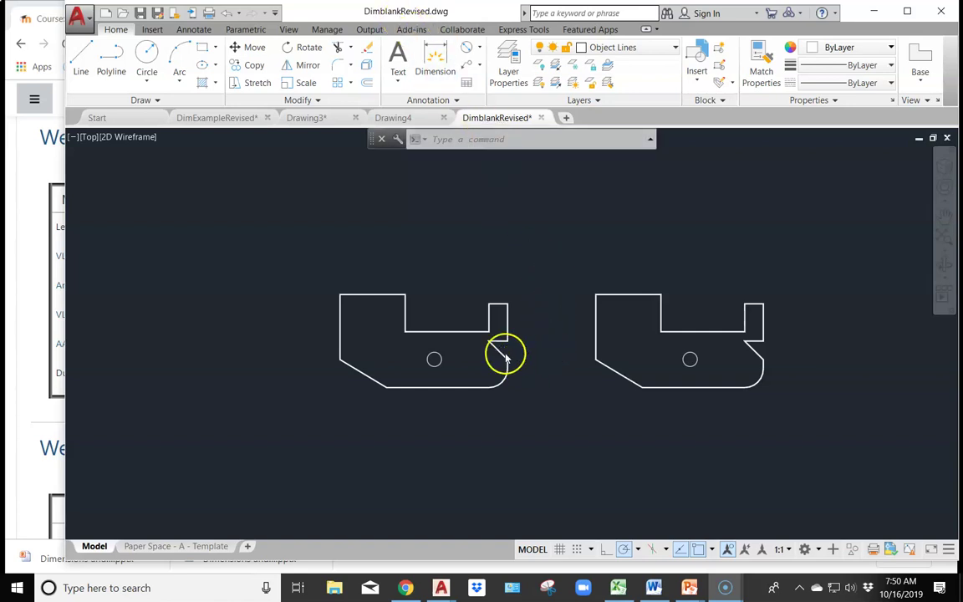
# View the Paper Space - A - Template layout and return to model space.
pyautogui.click(199, 548)
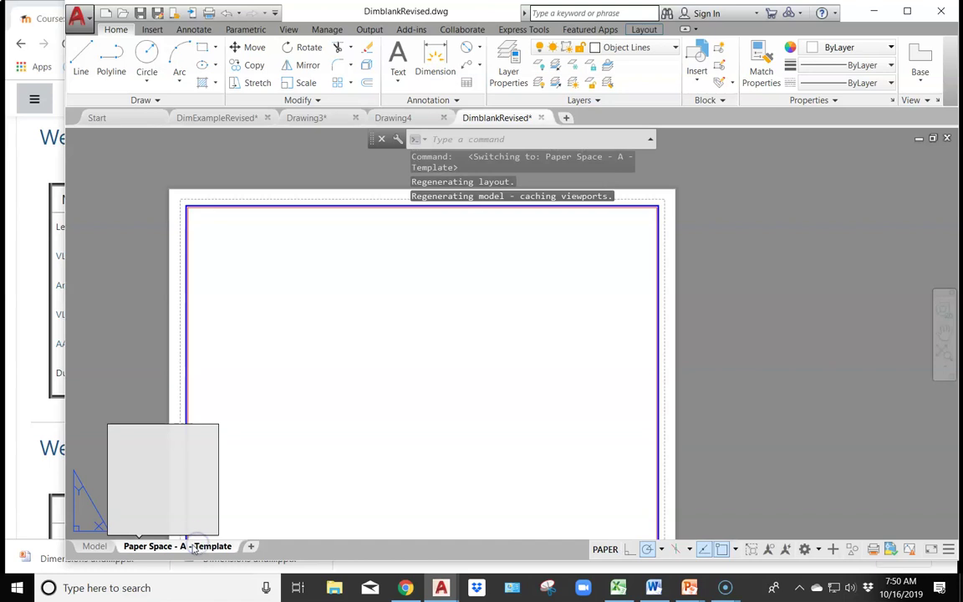
pyautogui.click(97, 546)
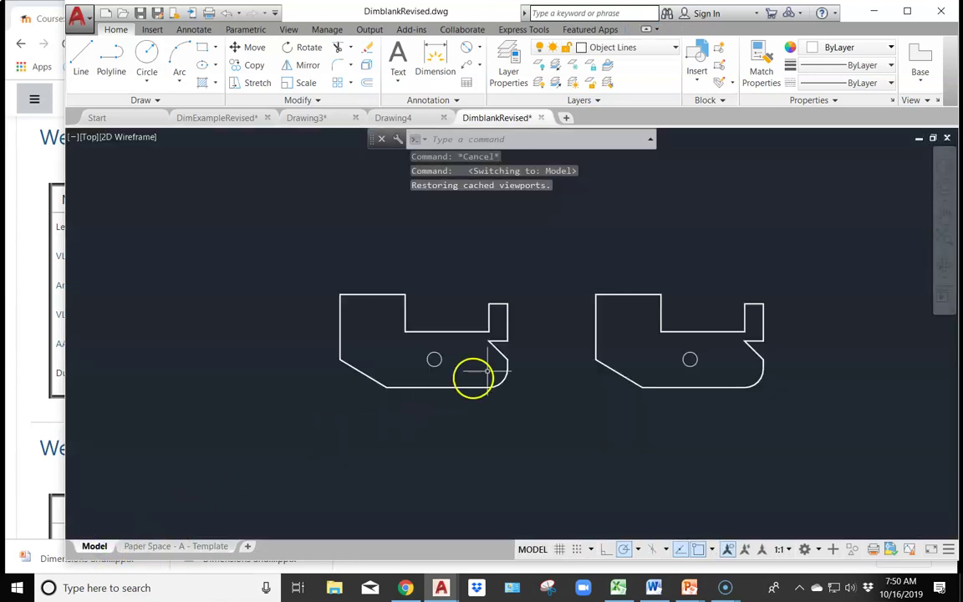
pyautogui.moveTo(550, 267); pyautogui.dragTo(478, 280, button='middle')
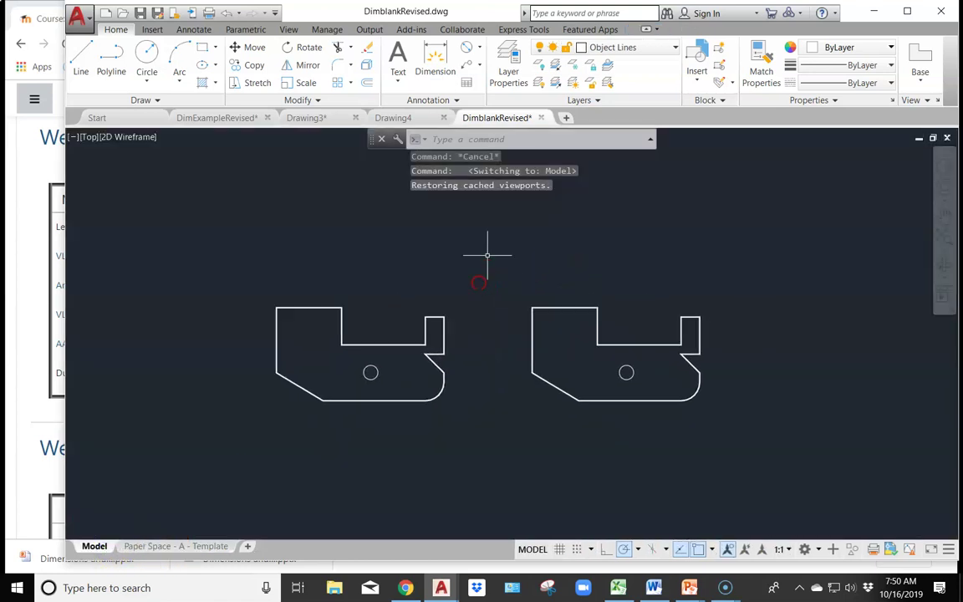
# Open the Dimension Style Manager for the DimblankRevised drawing.
pyautogui.click(192, 29)
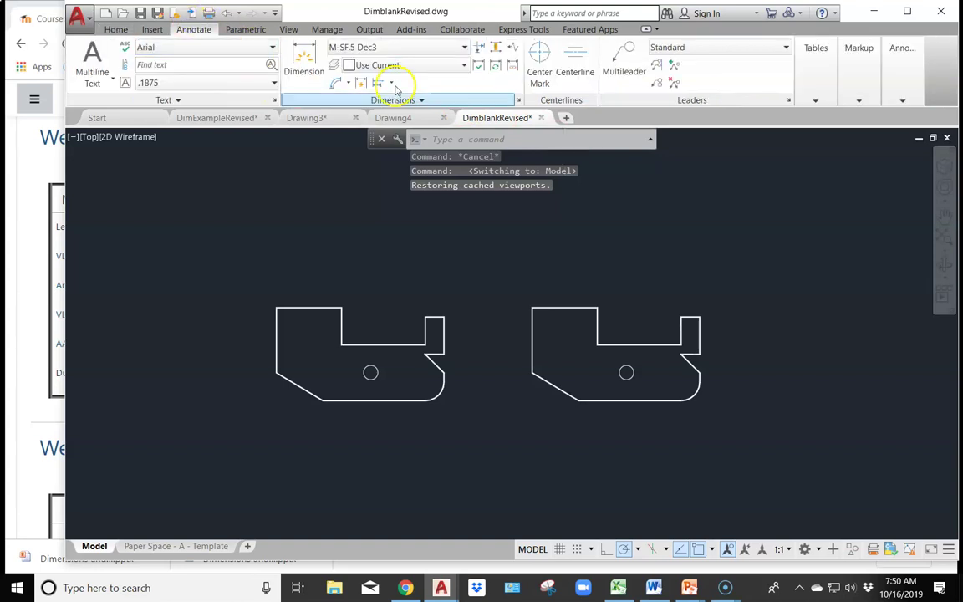
pyautogui.click(519, 101)
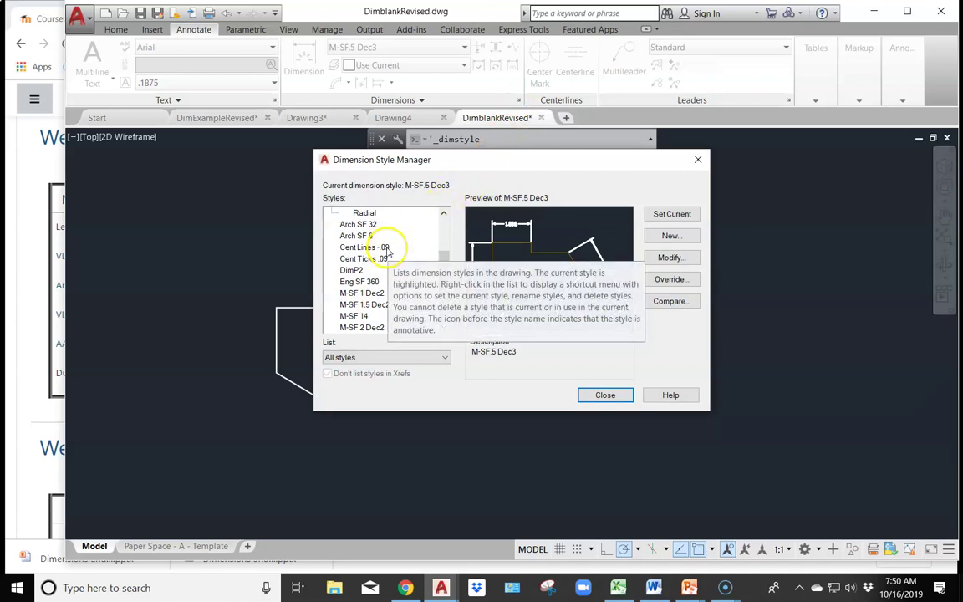
# Switch to Chrome and open the Dimension Assignment Directions from the Week 3 AA Dimensions Assignment.
pyautogui.click(405, 587)
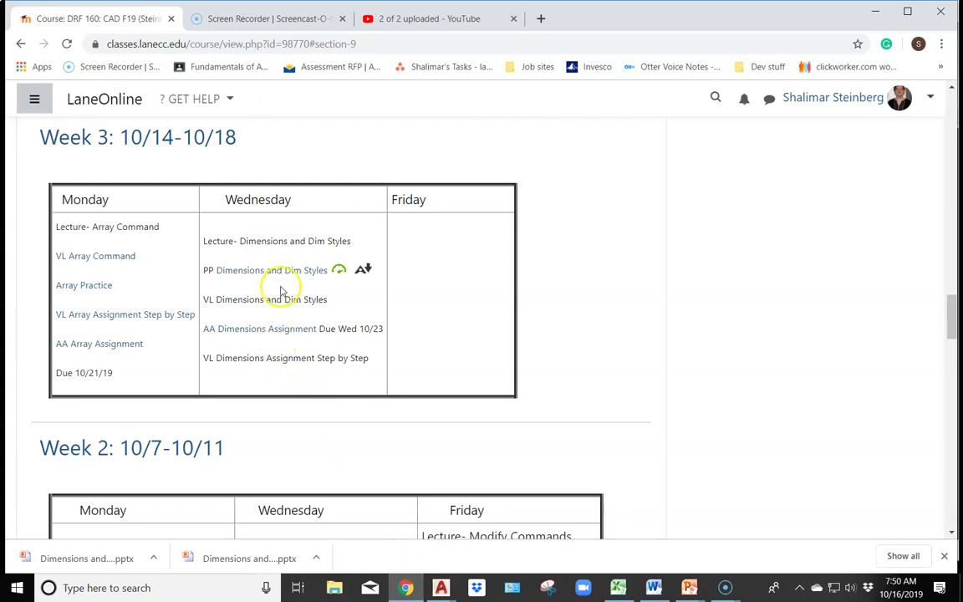
pyautogui.click(259, 332)
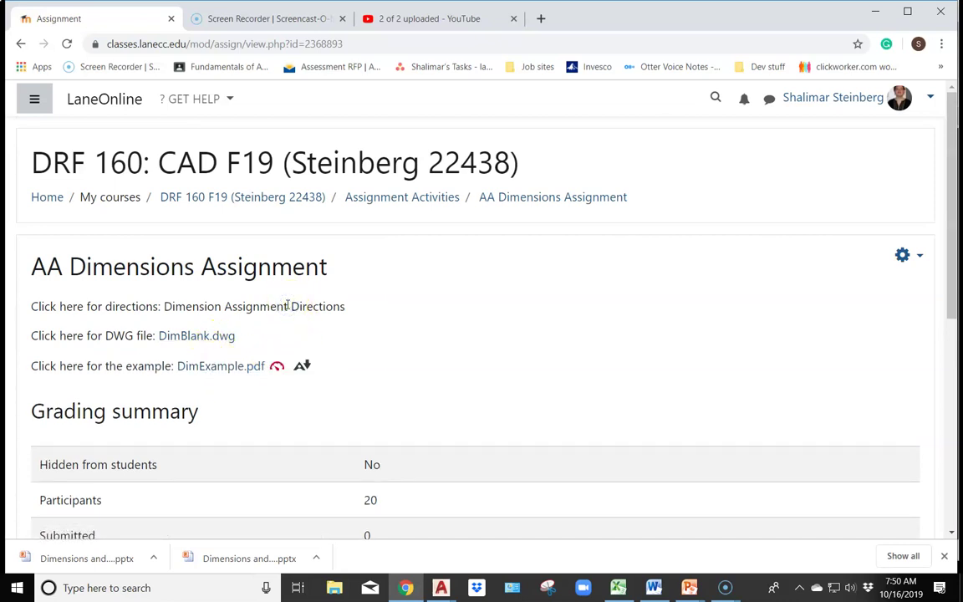
pyautogui.scroll(-3, 361, 303)
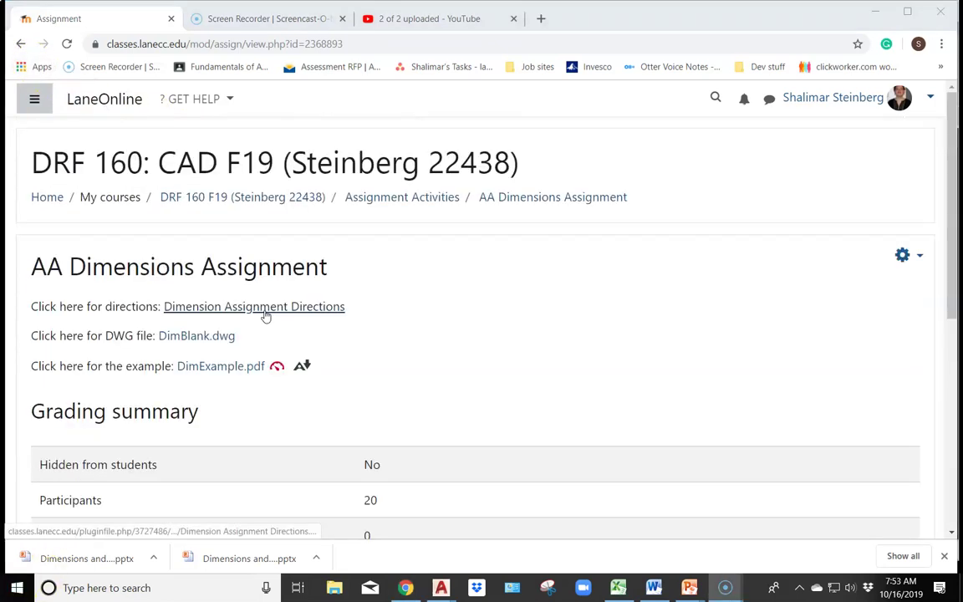
pyautogui.click(266, 308)
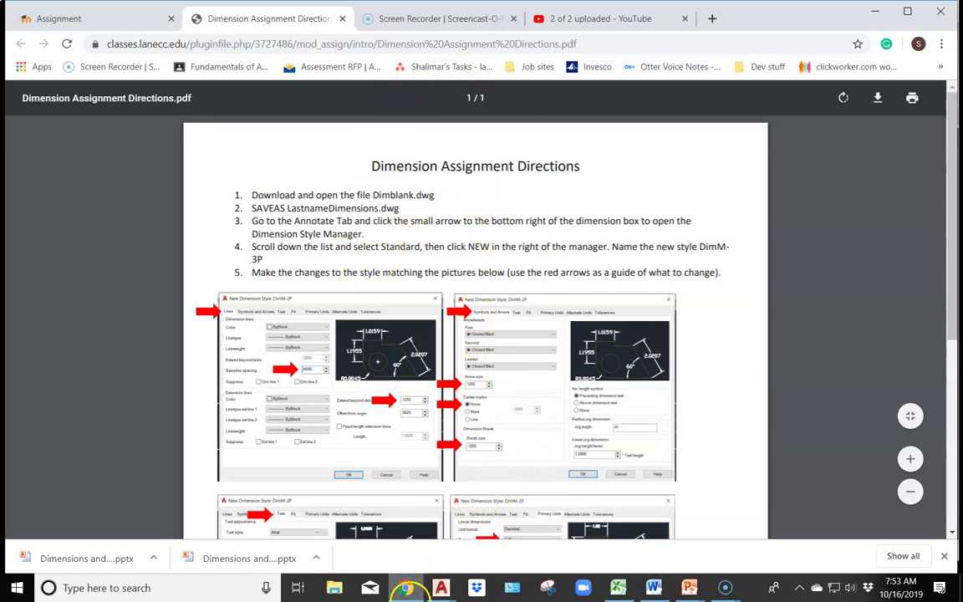
# Switch back to the DimblankRevised drawing in AutoCAD and create a new dimension style named DimM-3P based on Standard.
pyautogui.click(442, 590)
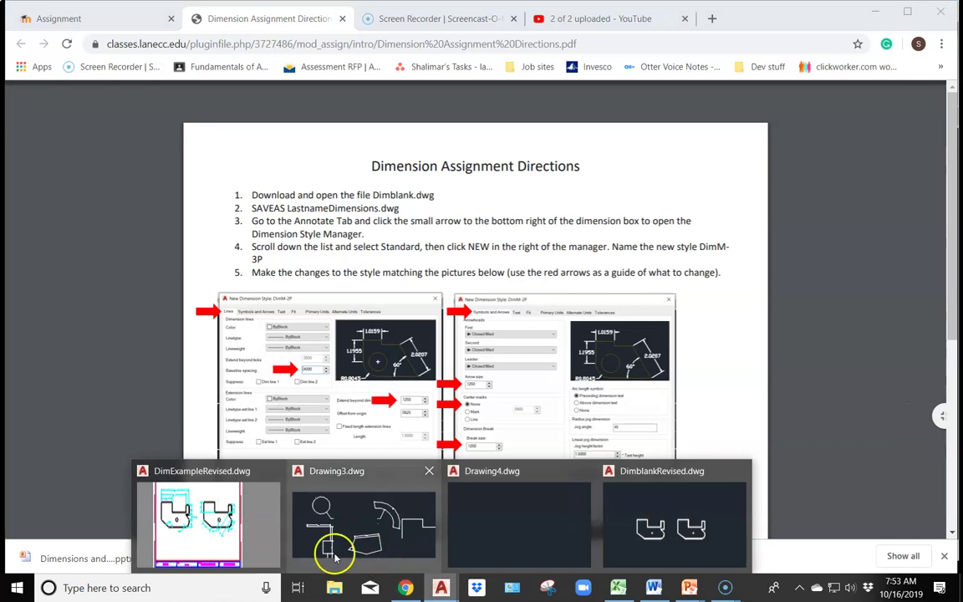
pyautogui.click(641, 514)
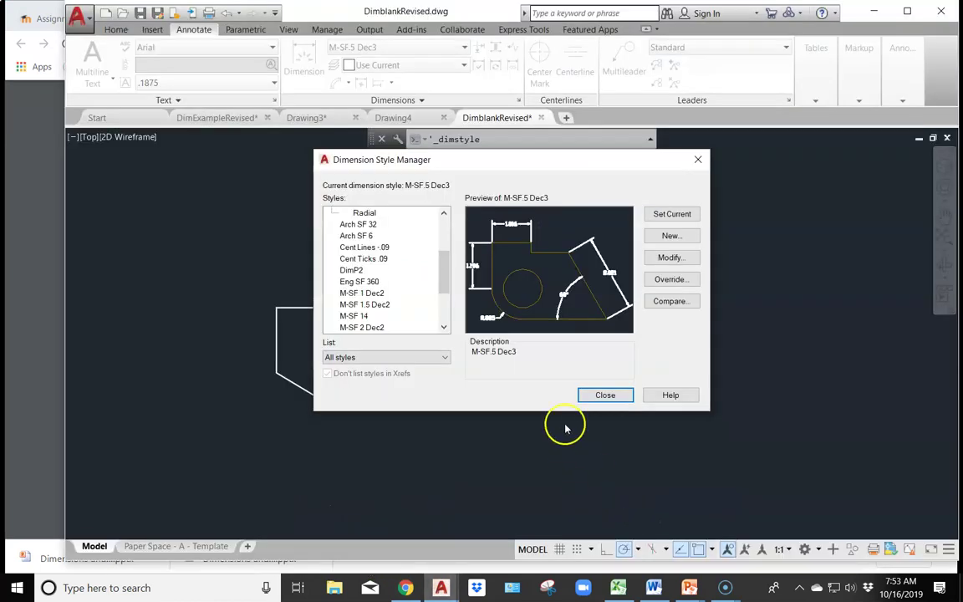
pyautogui.scroll(-1, 443, 275)
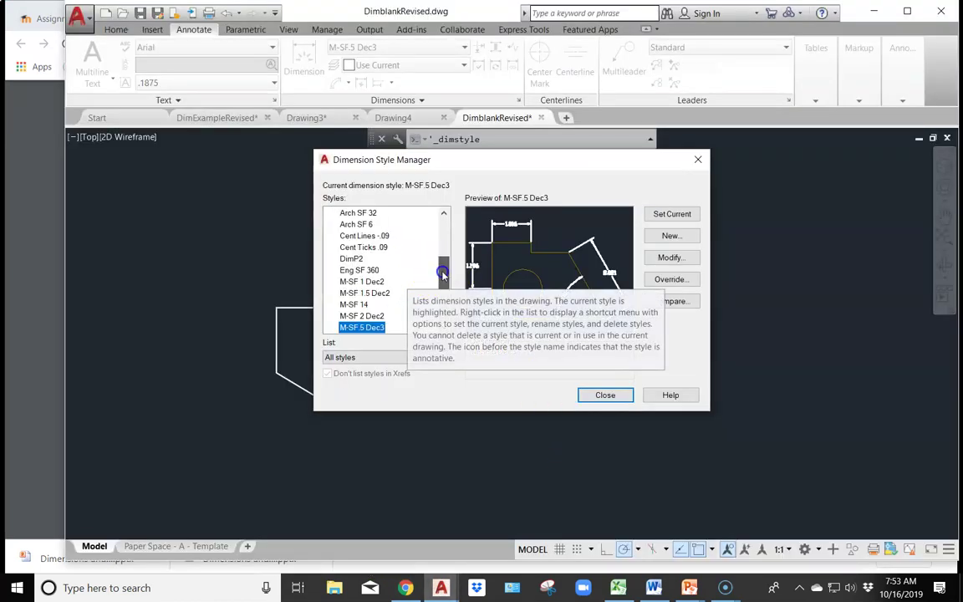
pyautogui.scroll(-2, 443, 274)
pyautogui.click(358, 327)
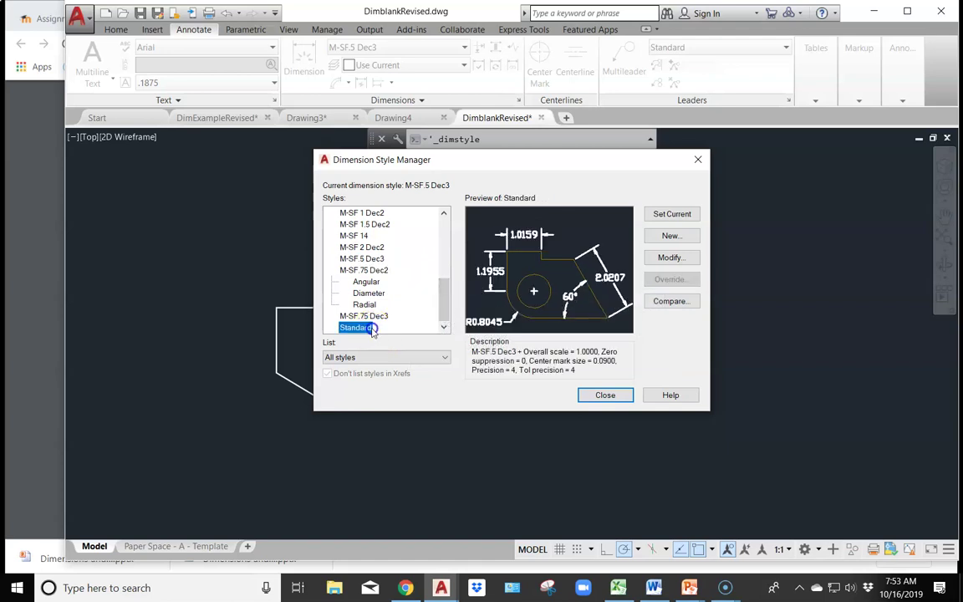
pyautogui.click(674, 236)
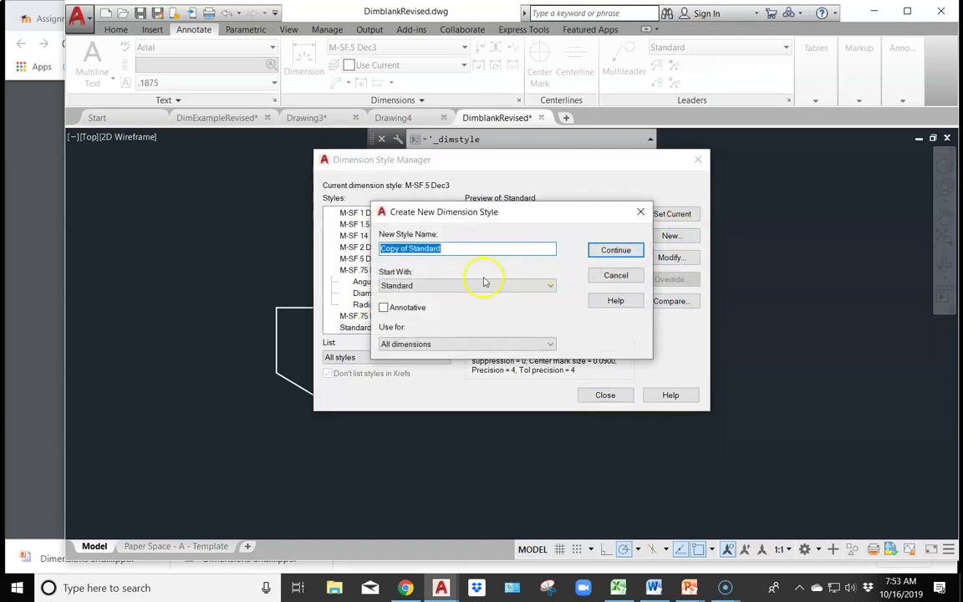
pyautogui.write('DimM-3P')
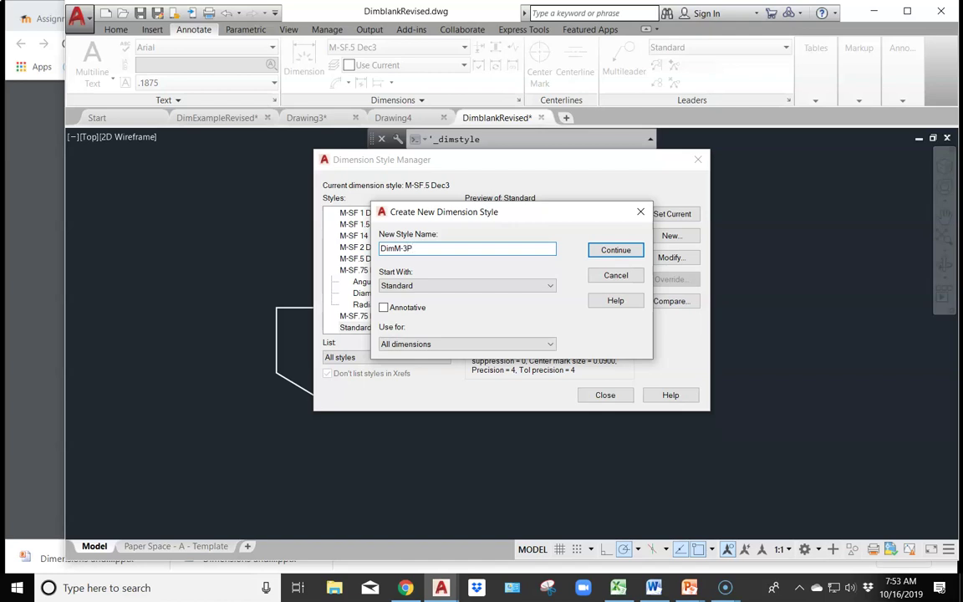
pyautogui.click(614, 251)
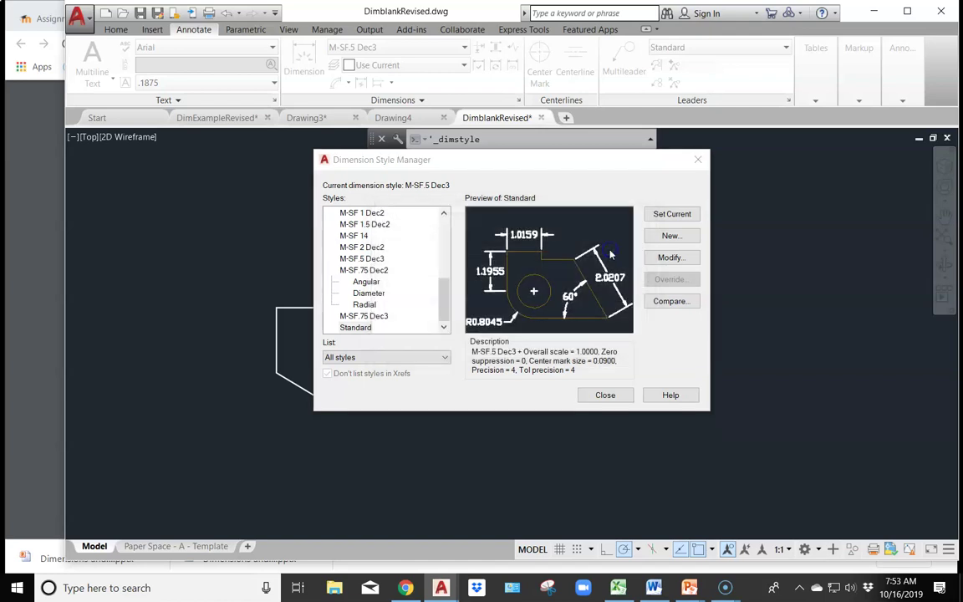
# Set the extension beyond dimension lines to .125, the arrow size to .125 and the center marks to None.
pyautogui.click(315, 133)
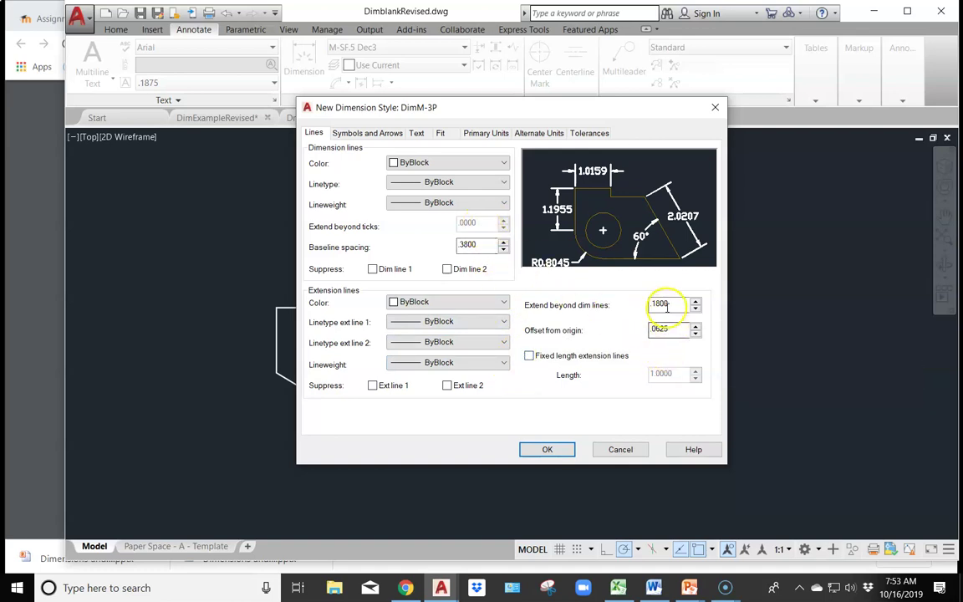
pyautogui.moveTo(680, 303); pyautogui.dragTo(640, 302)
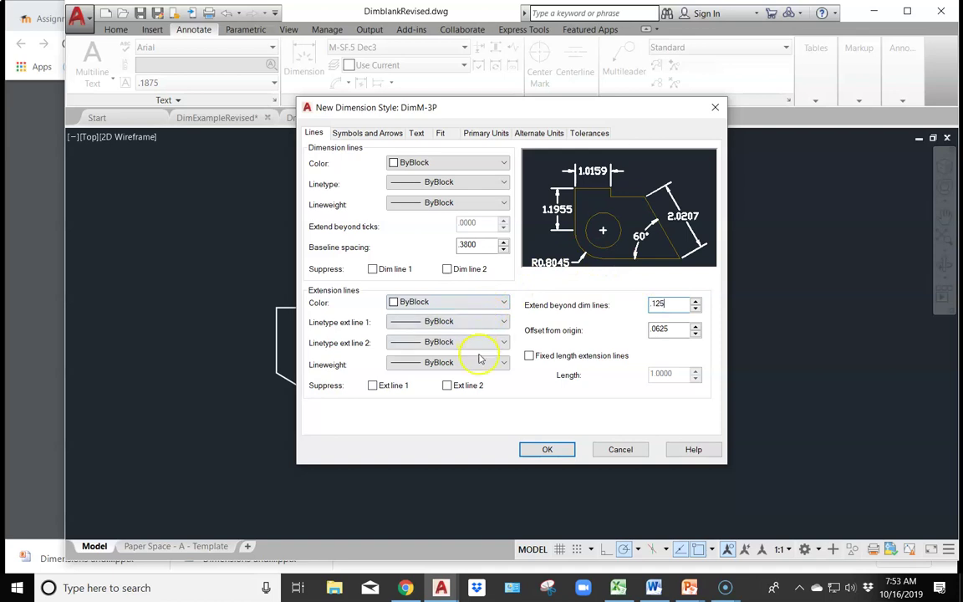
pyautogui.click(368, 135)
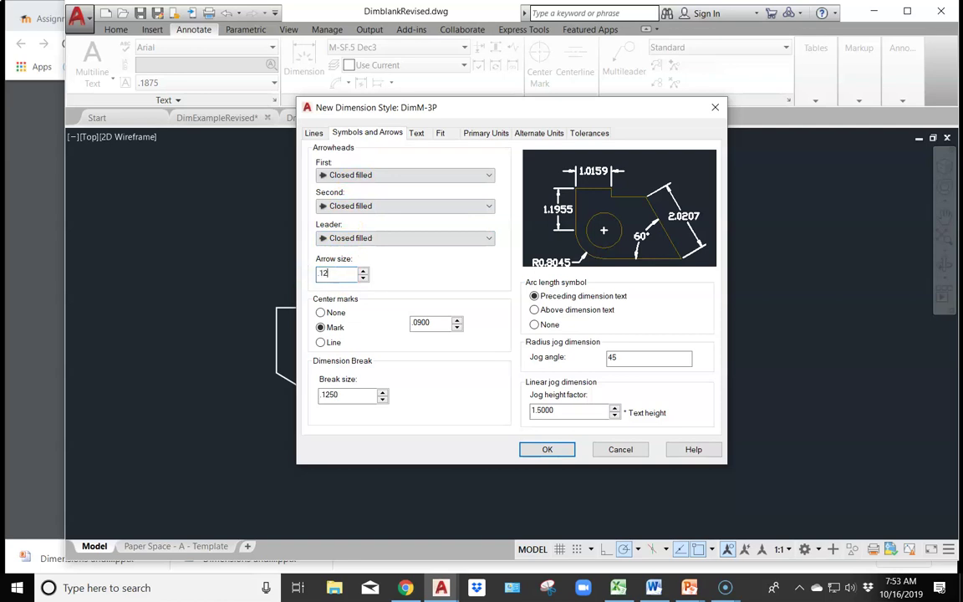
pyautogui.click(320, 311)
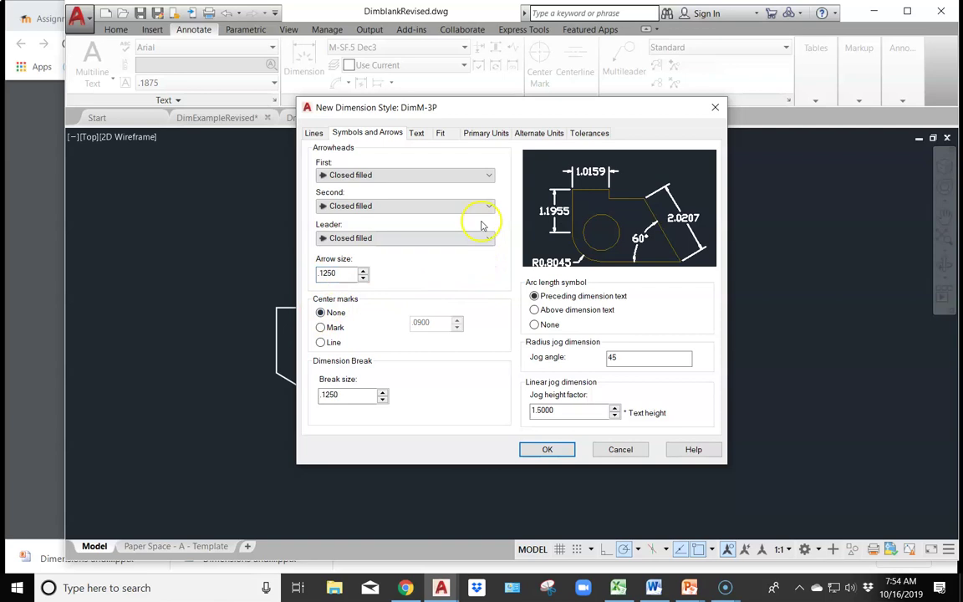
# Set the dimension text style to Arial and the text height to .125.
pyautogui.click(417, 135)
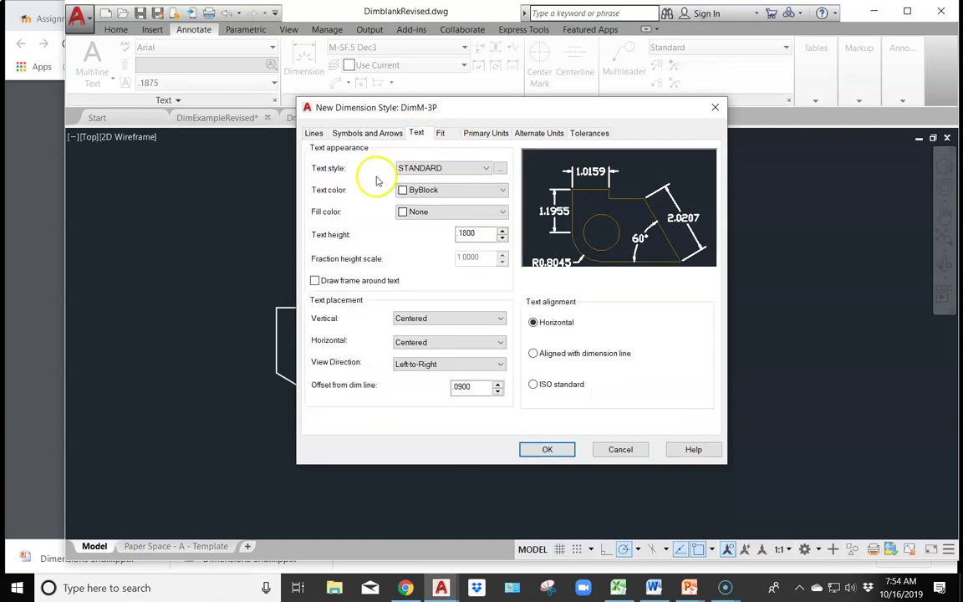
pyautogui.click(411, 169)
pyautogui.click(407, 179)
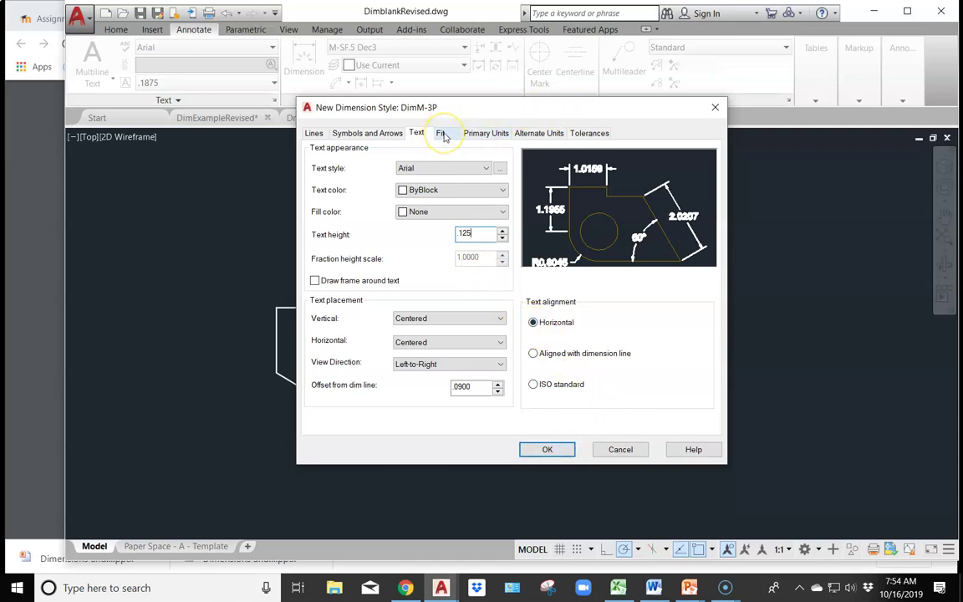
# Review the default fit options and set the linear dimension precision to 0.000.
pyautogui.click(441, 134)
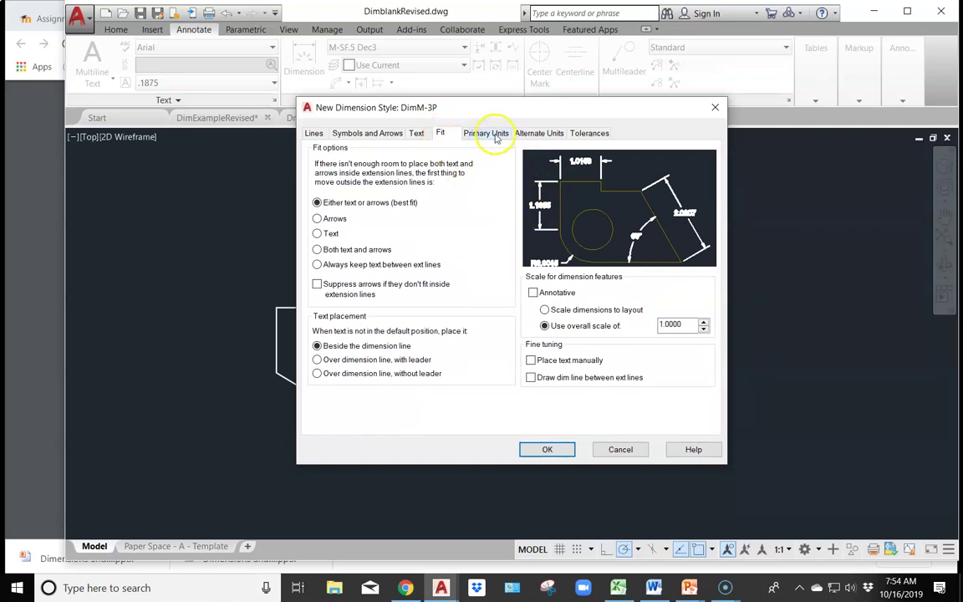
pyautogui.click(495, 135)
pyautogui.click(431, 181)
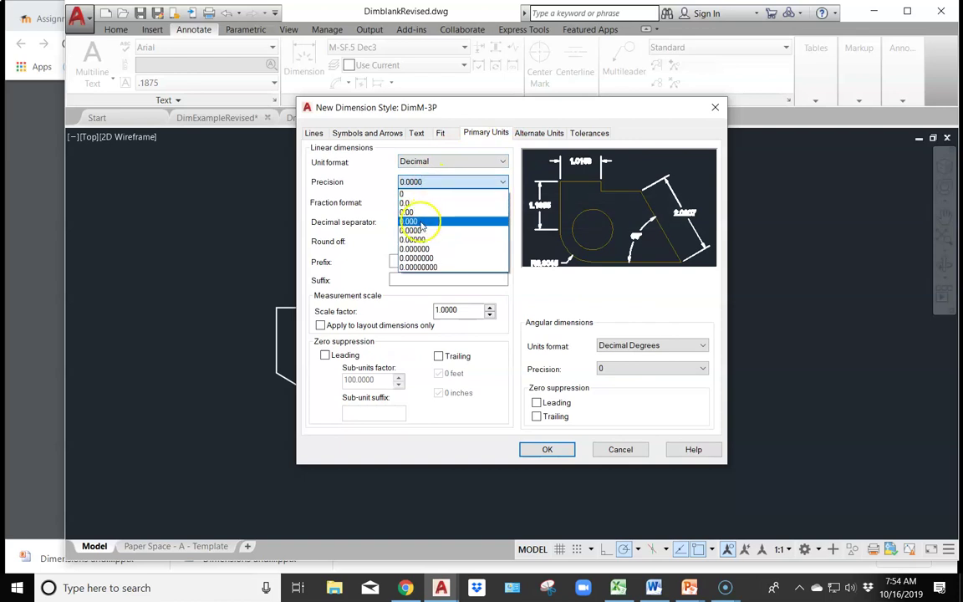
pyautogui.click(424, 221)
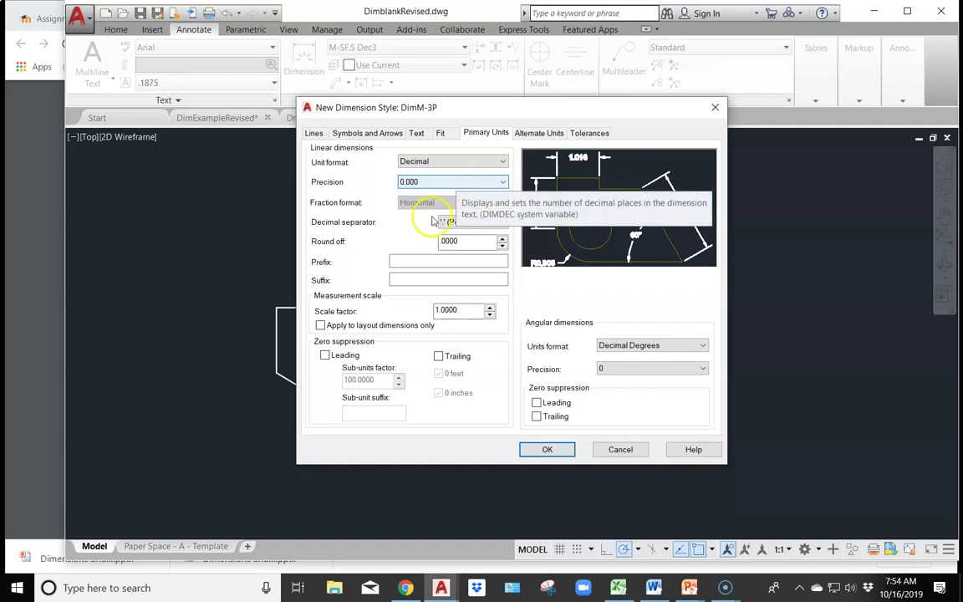
# Check the primary units settings in the assignment directions in Chrome, and return to the DimblankRevised drawing in AutoCAD.
pyautogui.click(405, 585)
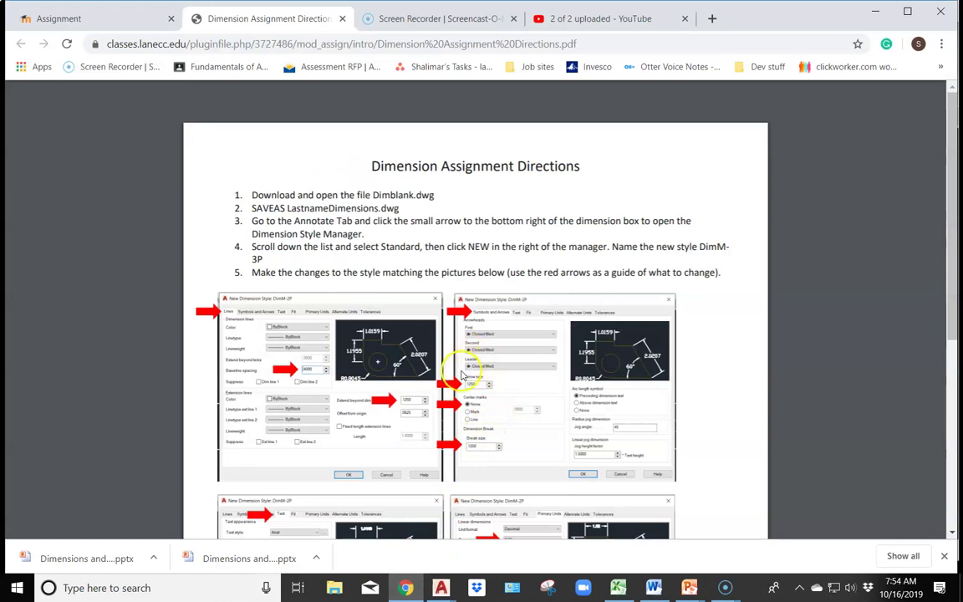
pyautogui.scroll(-3, 459, 376)
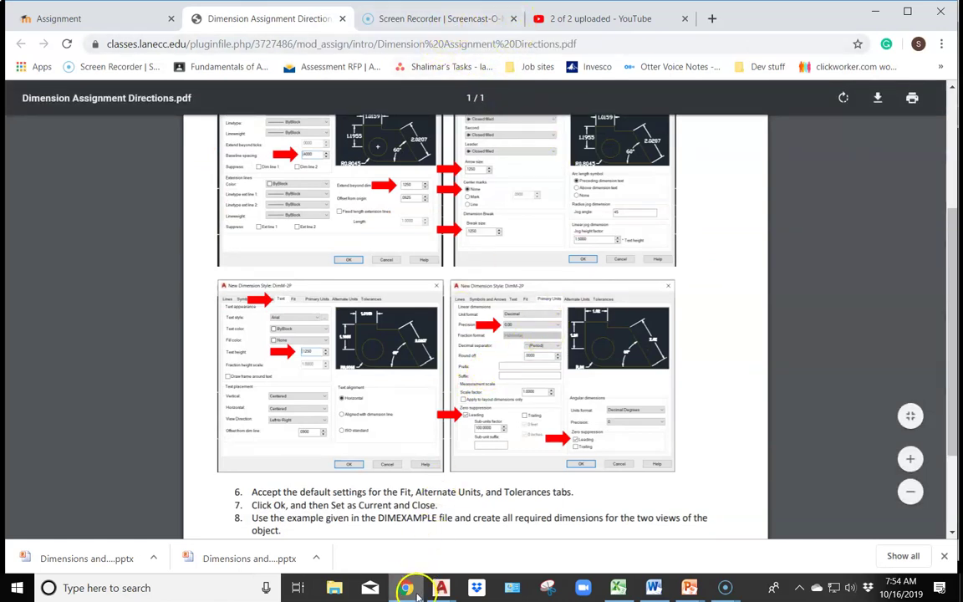
pyautogui.moveTo(440, 588)
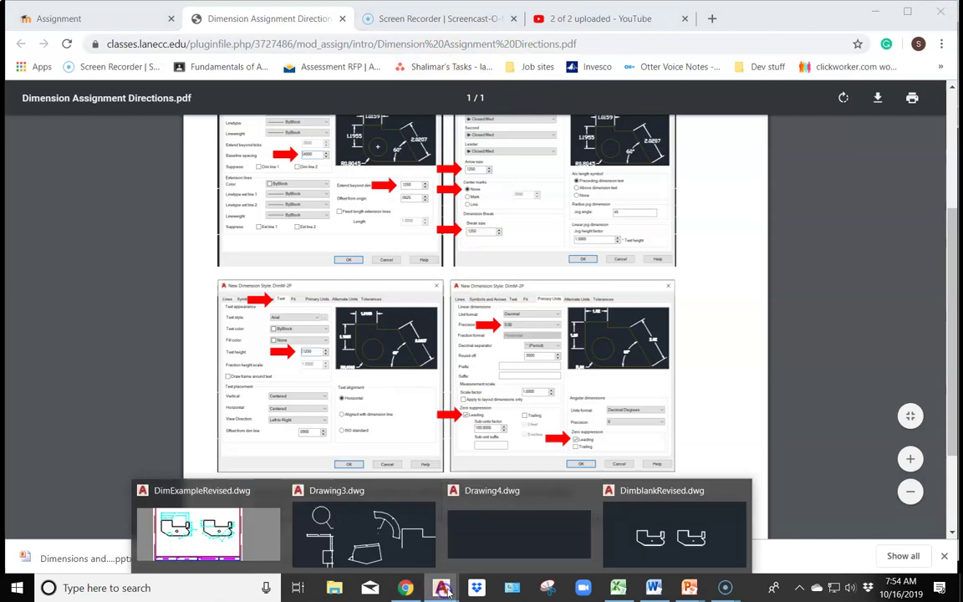
pyautogui.click(631, 538)
# Set the linear dimension precision to 0.00 and suppress leading zeros for both linear and angular dimensions.
pyautogui.click(464, 182)
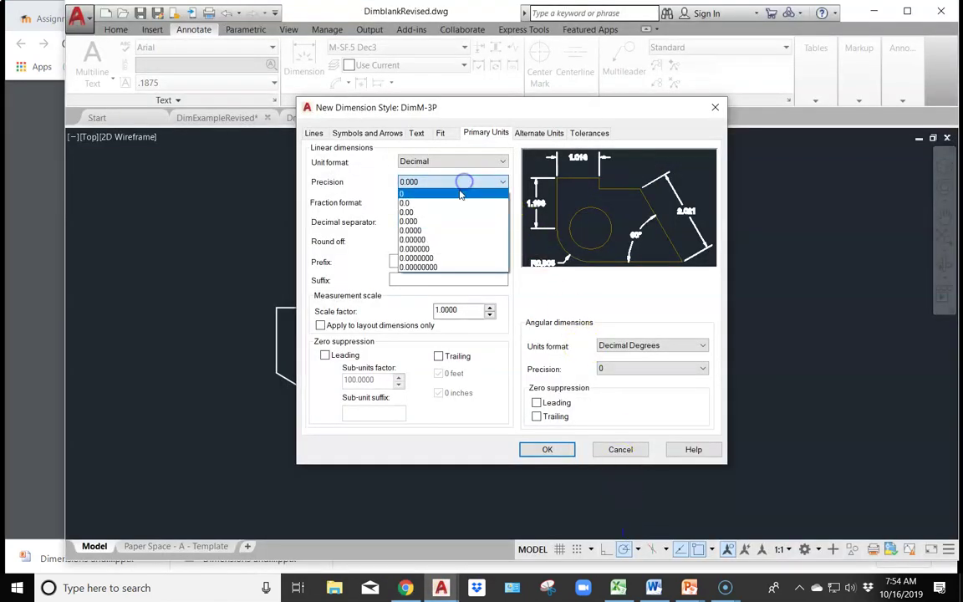
pyautogui.click(443, 212)
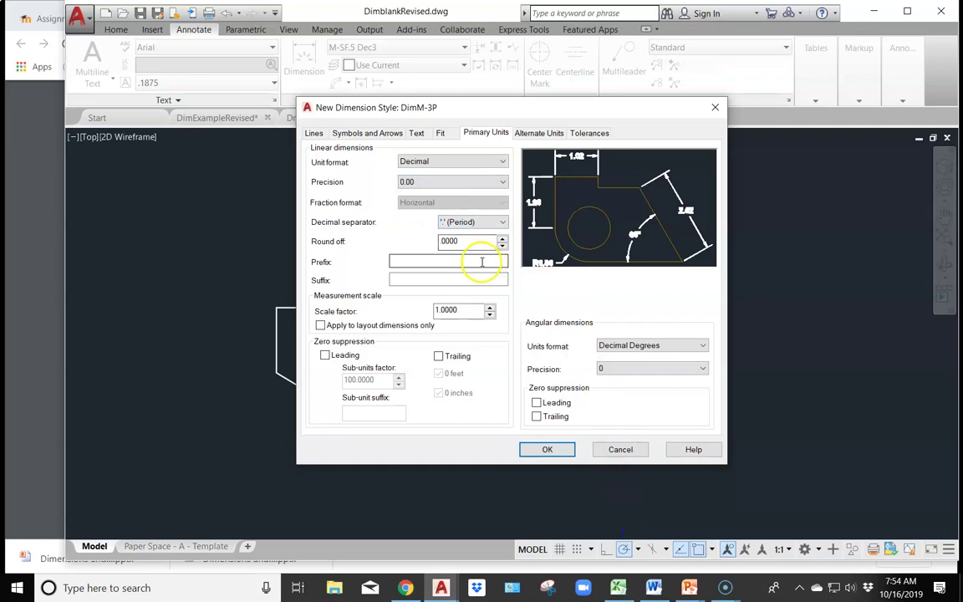
pyautogui.click(325, 356)
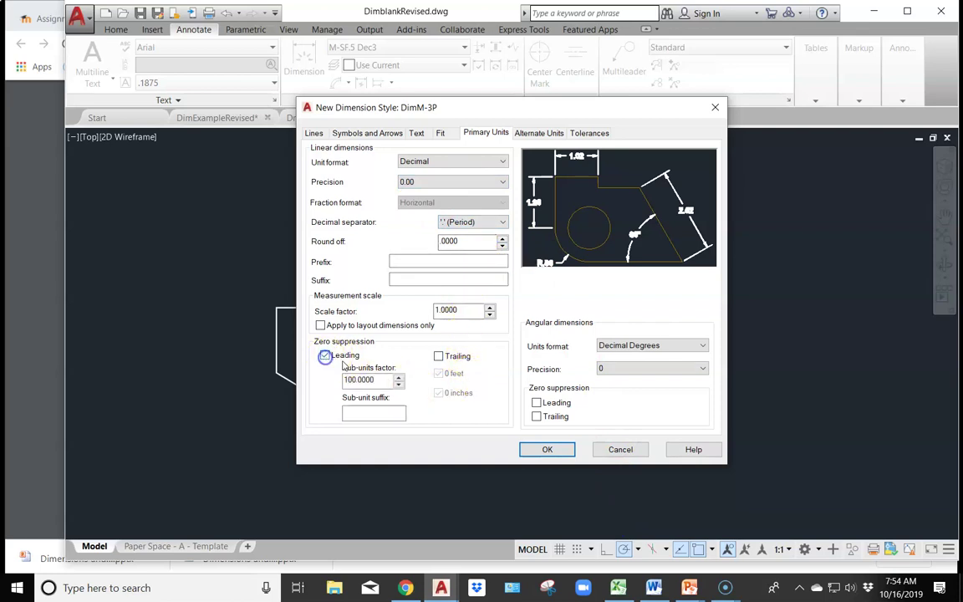
pyautogui.click(536, 403)
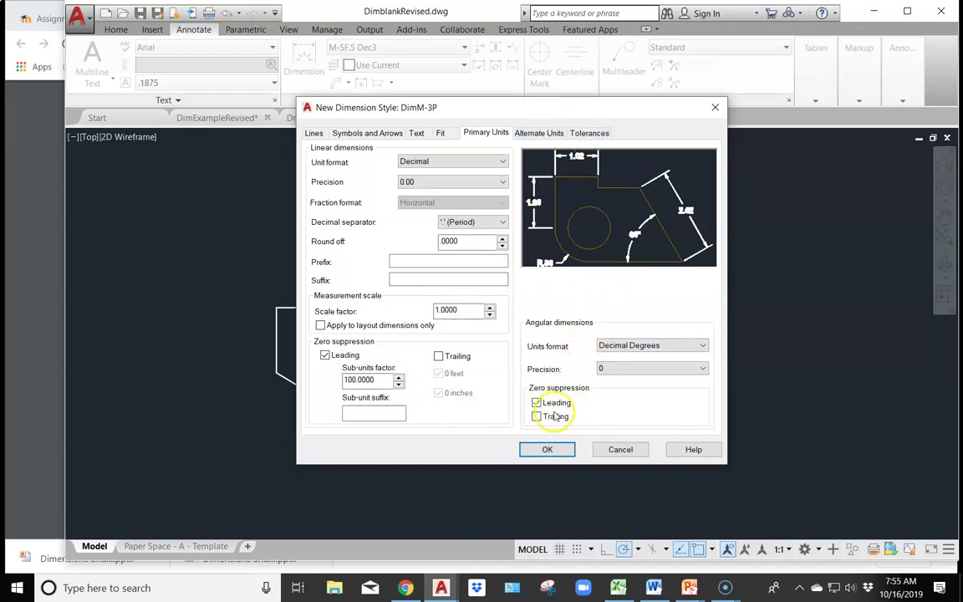
# Accept the DimM-3P style settings, make the style current and close the Dimension Style Manager.
pyautogui.click(548, 450)
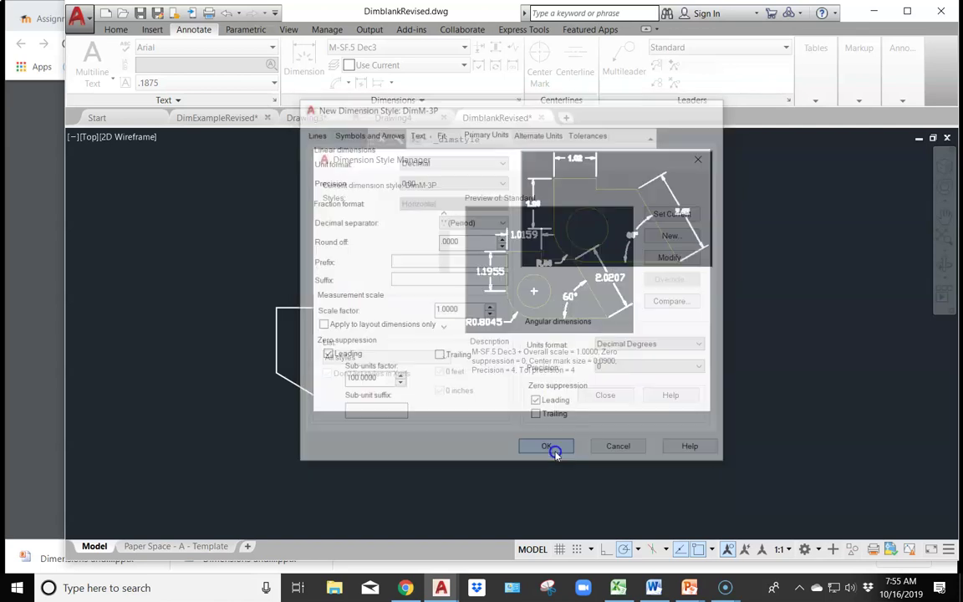
pyautogui.click(674, 215)
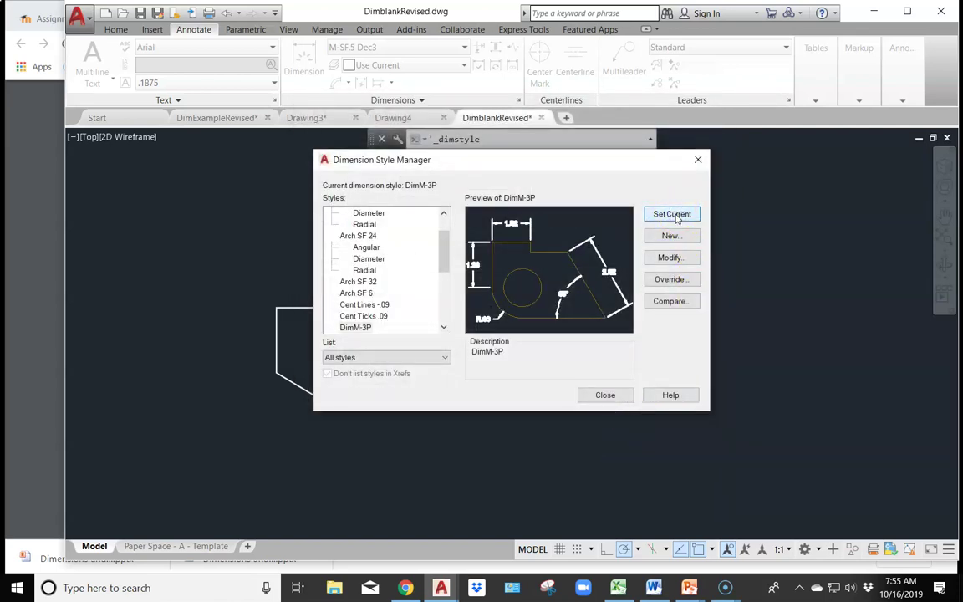
pyautogui.click(605, 395)
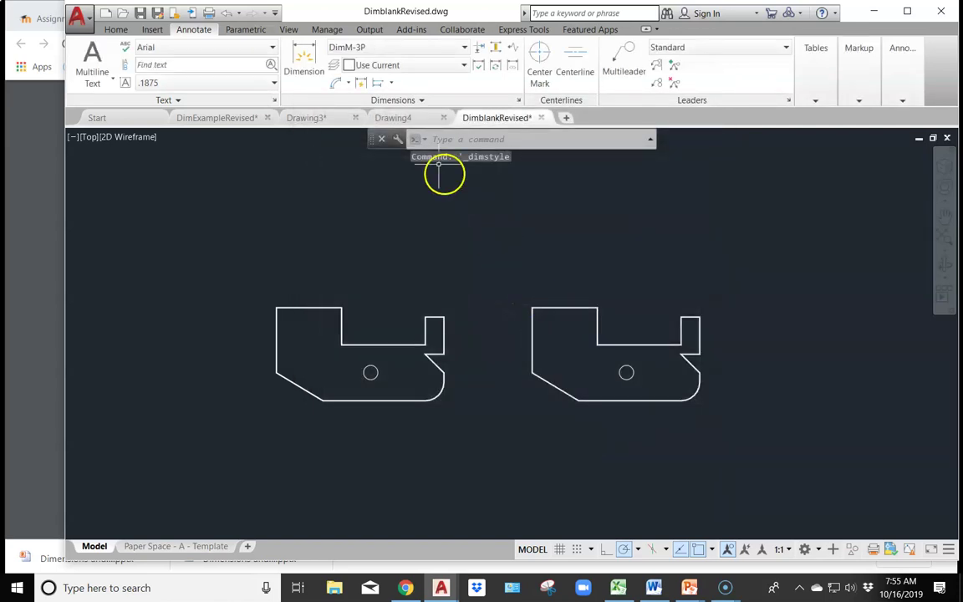
pyautogui.click(405, 50)
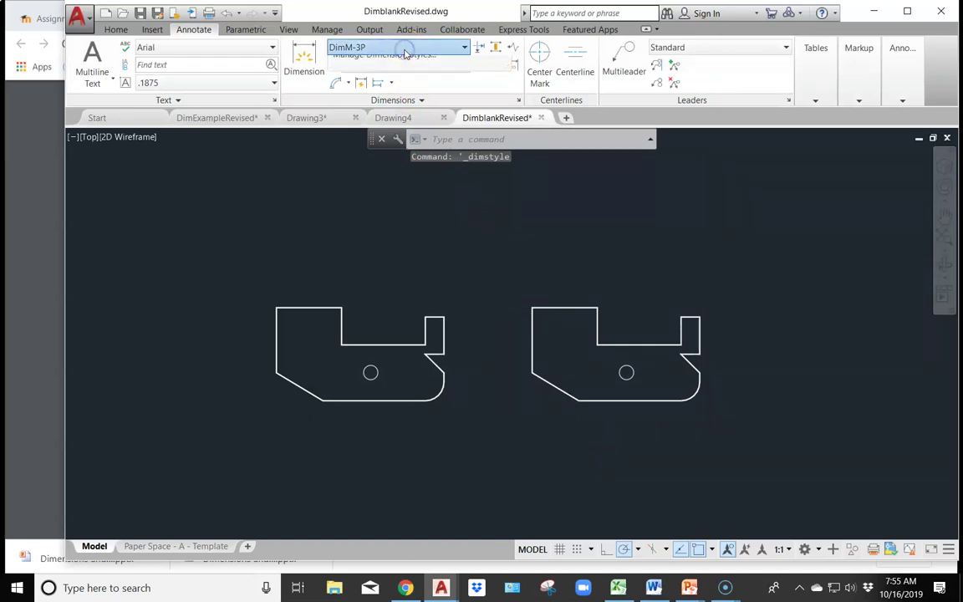
pyautogui.click(405, 51)
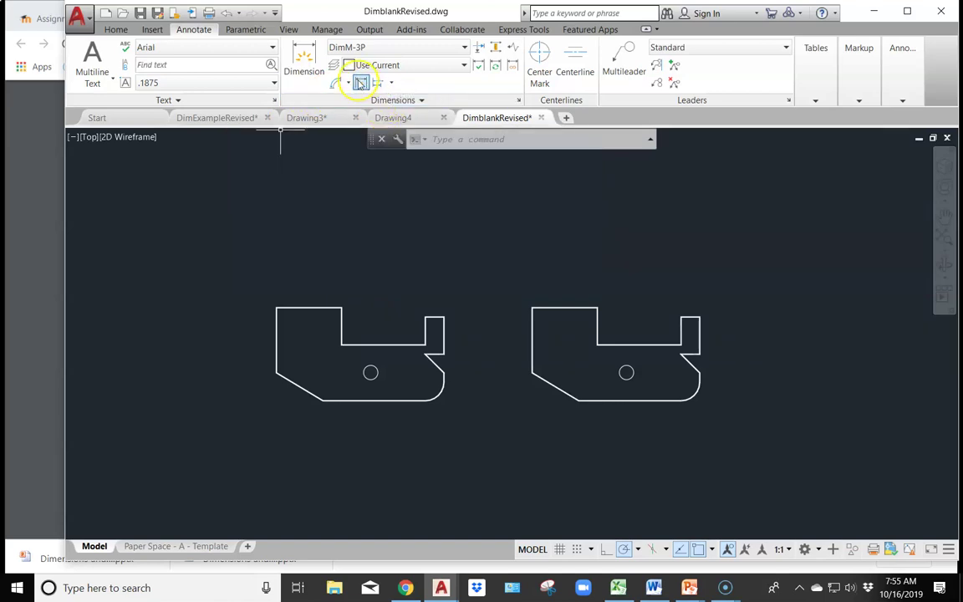
pyautogui.click(360, 82)
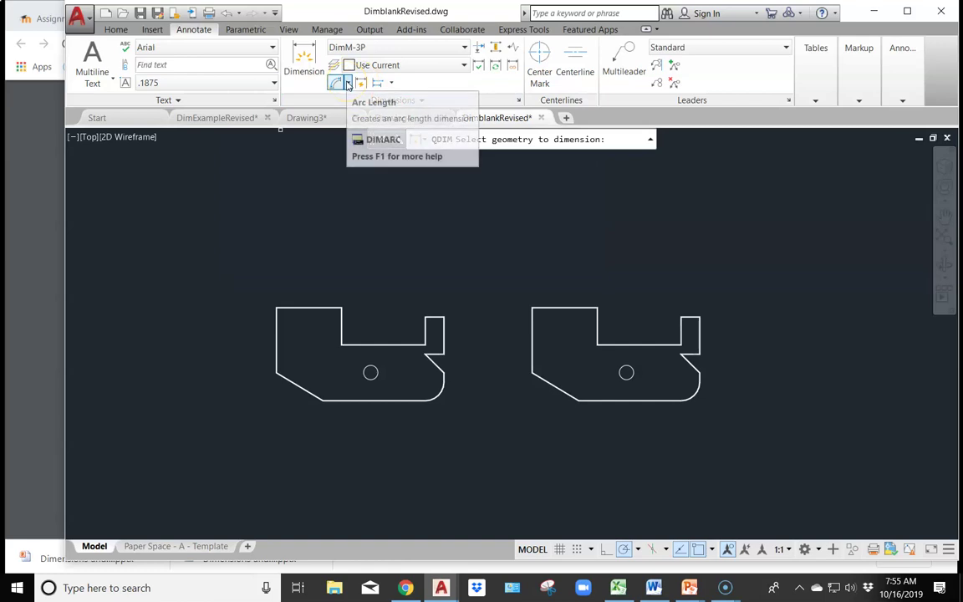
pyautogui.press('Escape')
pyautogui.click(347, 84)
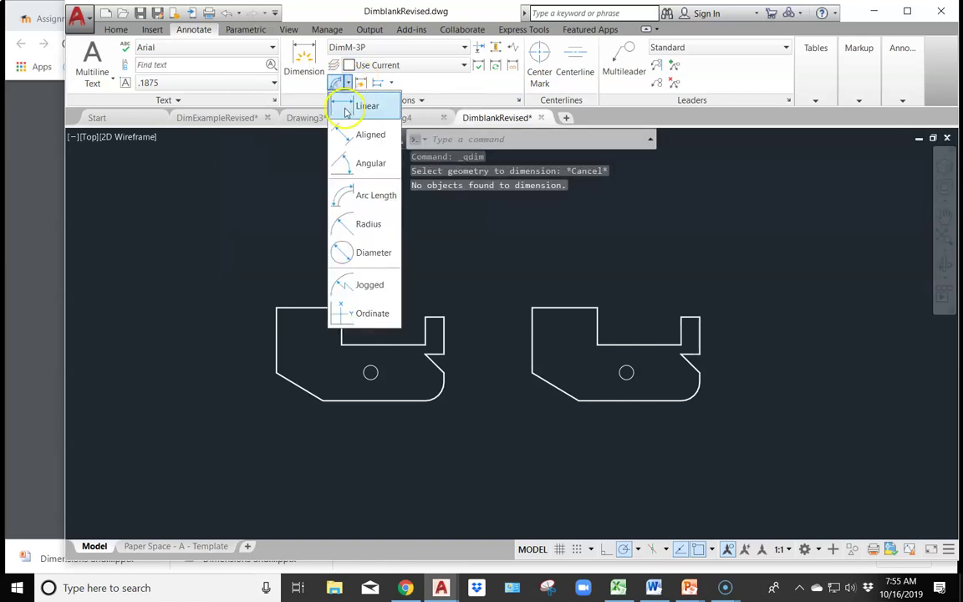
pyautogui.click(352, 101)
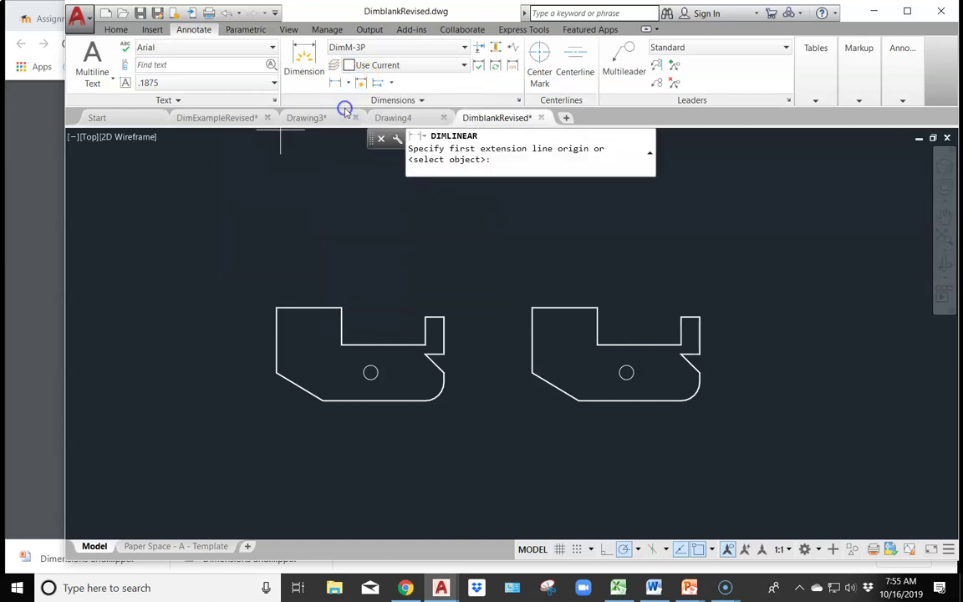
pyautogui.click(276, 309)
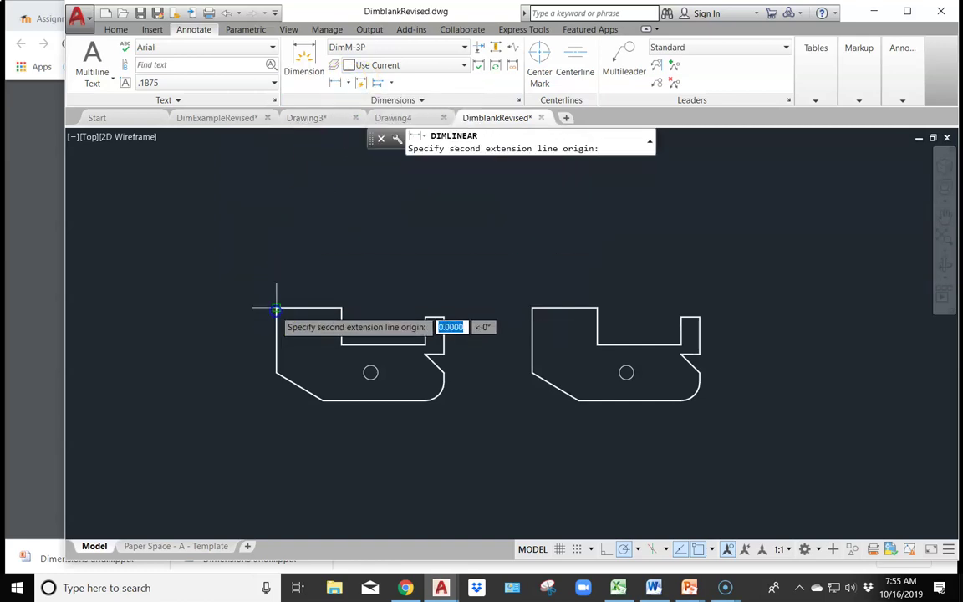
pyautogui.click(343, 311)
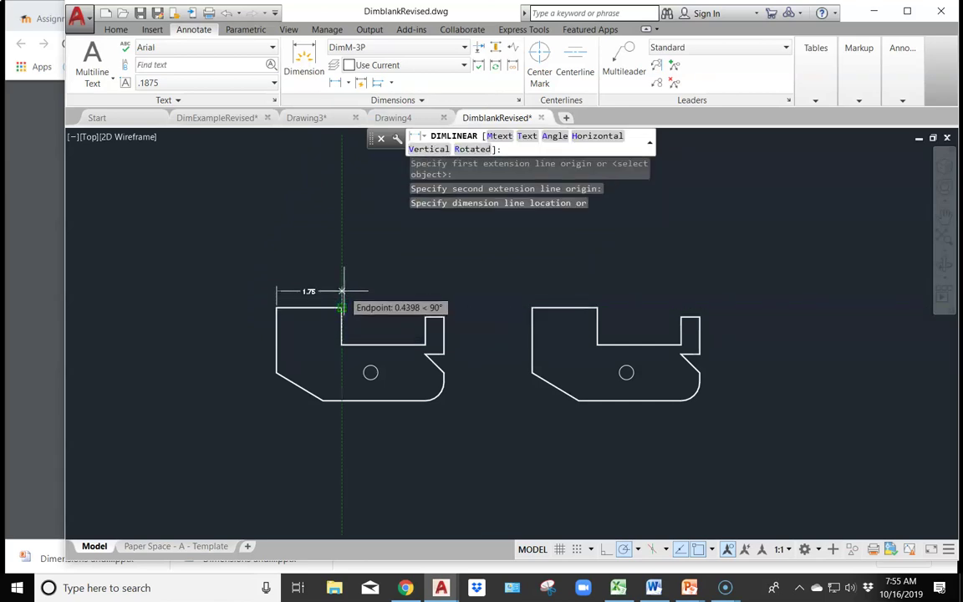
pyautogui.press('Escape')
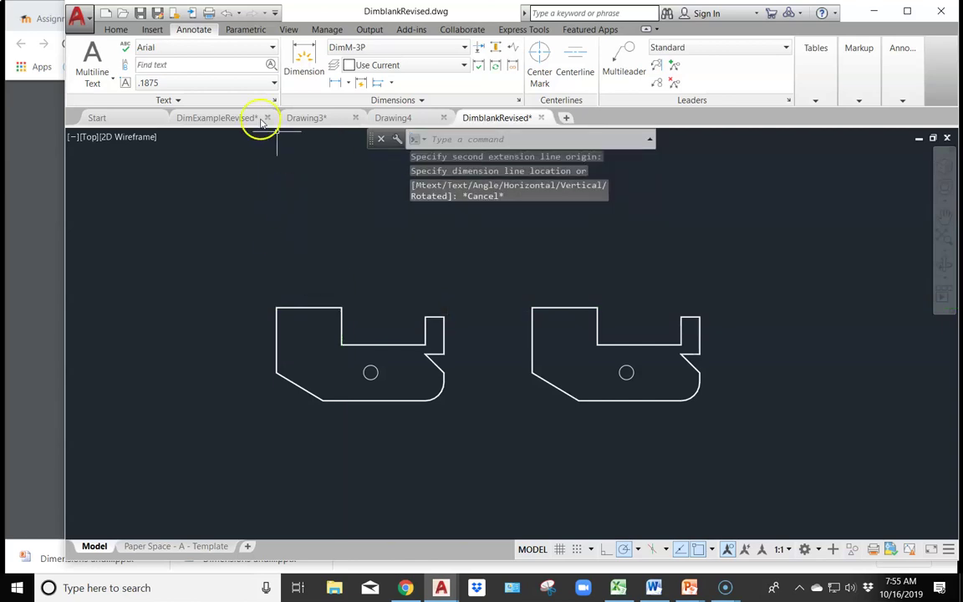
# Make the Dimensions layer current.
pyautogui.click(109, 29)
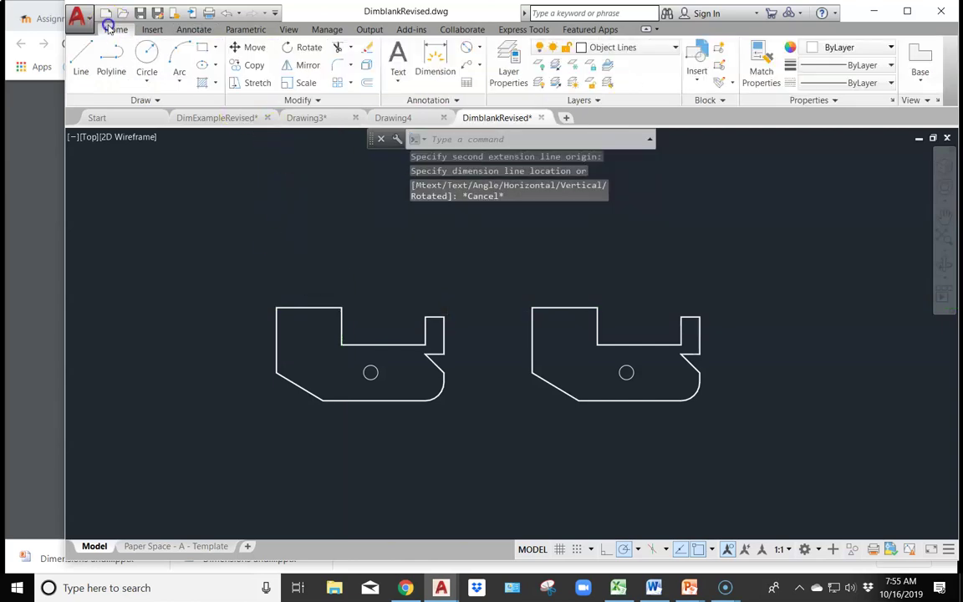
pyautogui.click(649, 49)
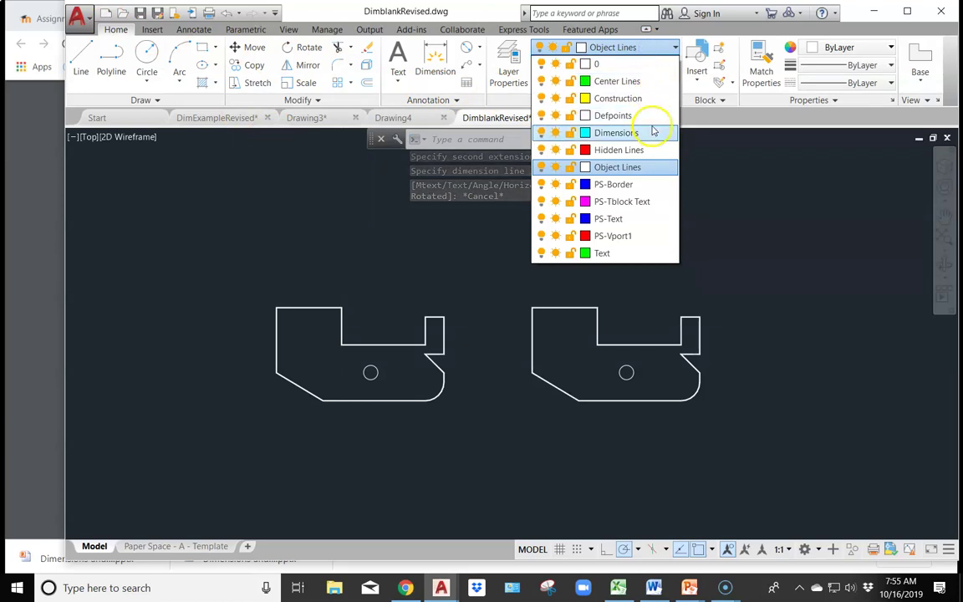
pyautogui.click(619, 133)
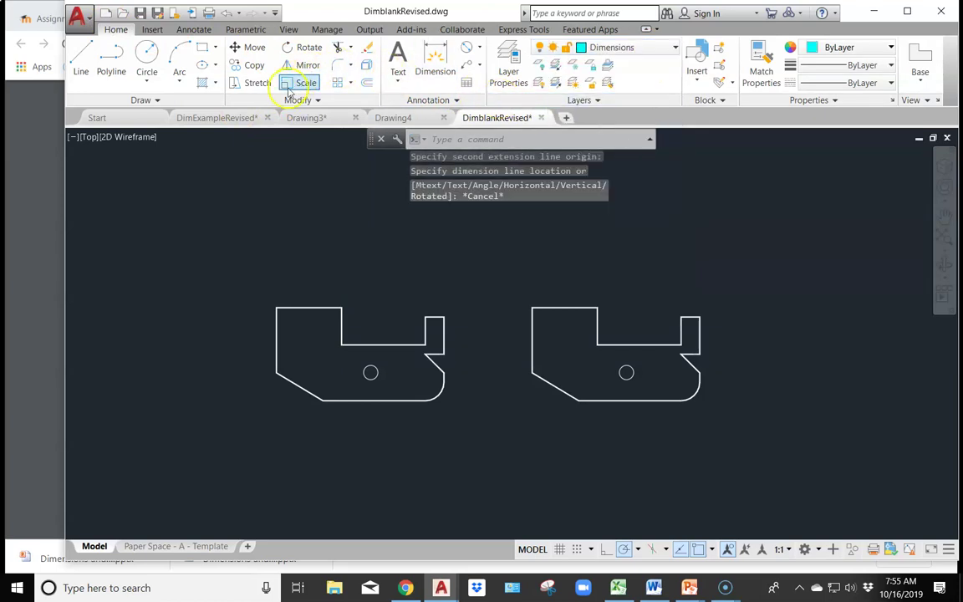
# Add a horizontal linear dimension to the upper-left edge of the left part, with the dimension line offset .4 above it.
pyautogui.click(195, 30)
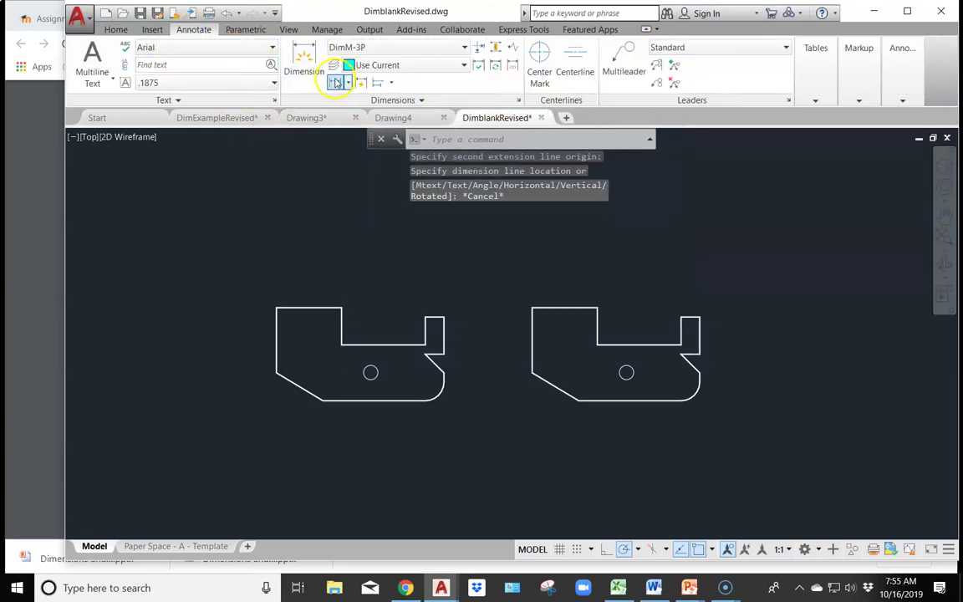
pyautogui.click(362, 83)
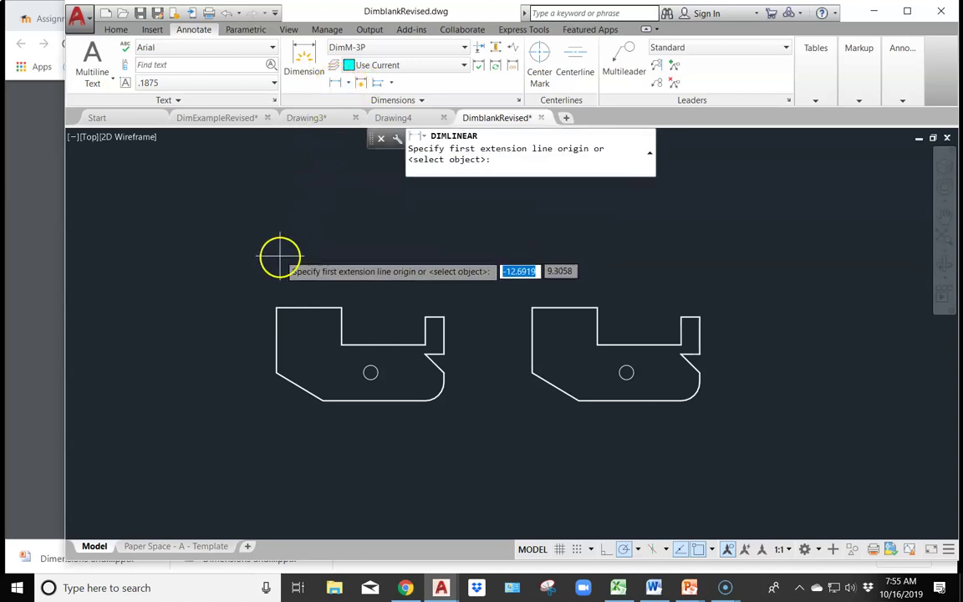
pyautogui.click(277, 308)
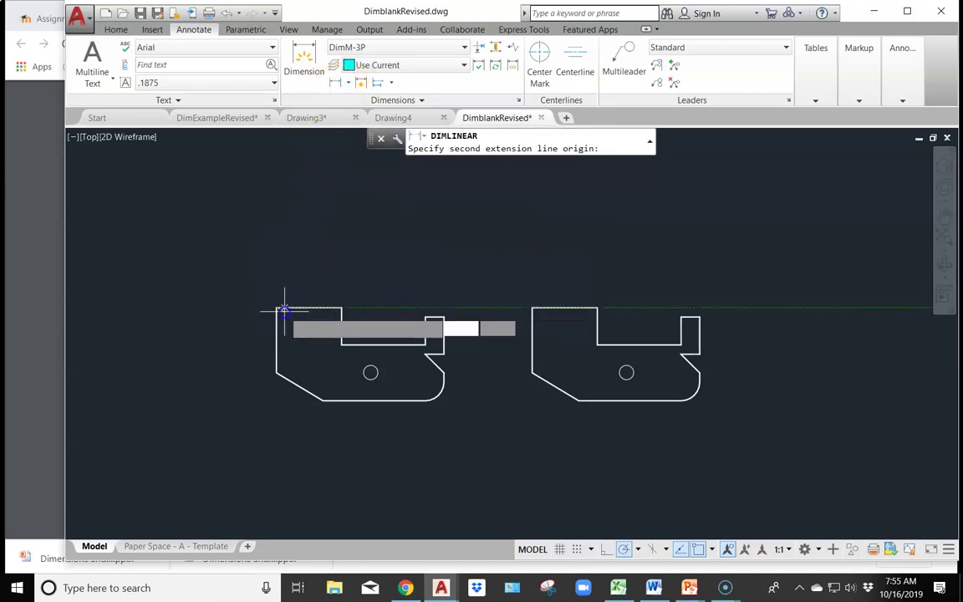
pyautogui.click(342, 308)
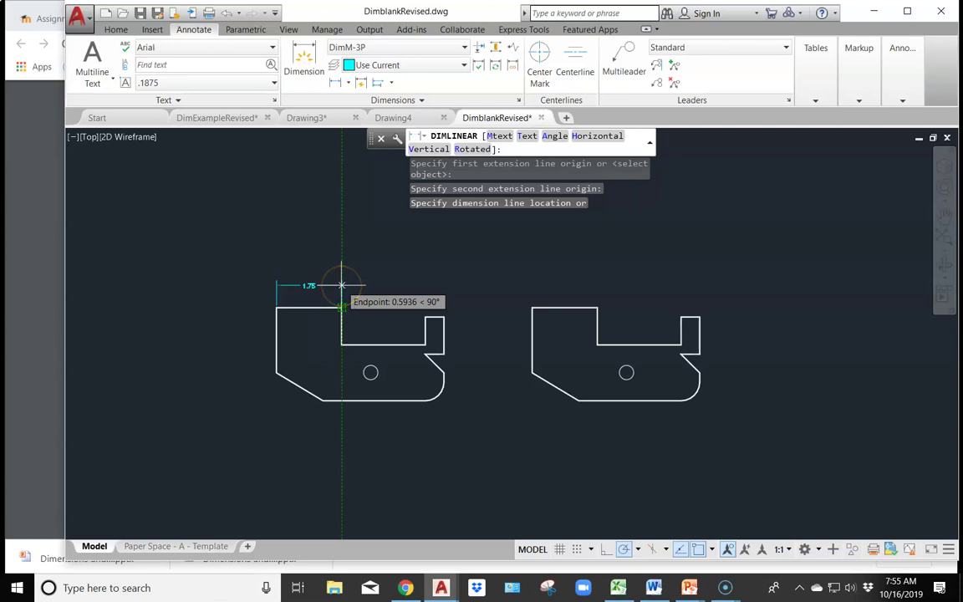
pyautogui.press('Return')
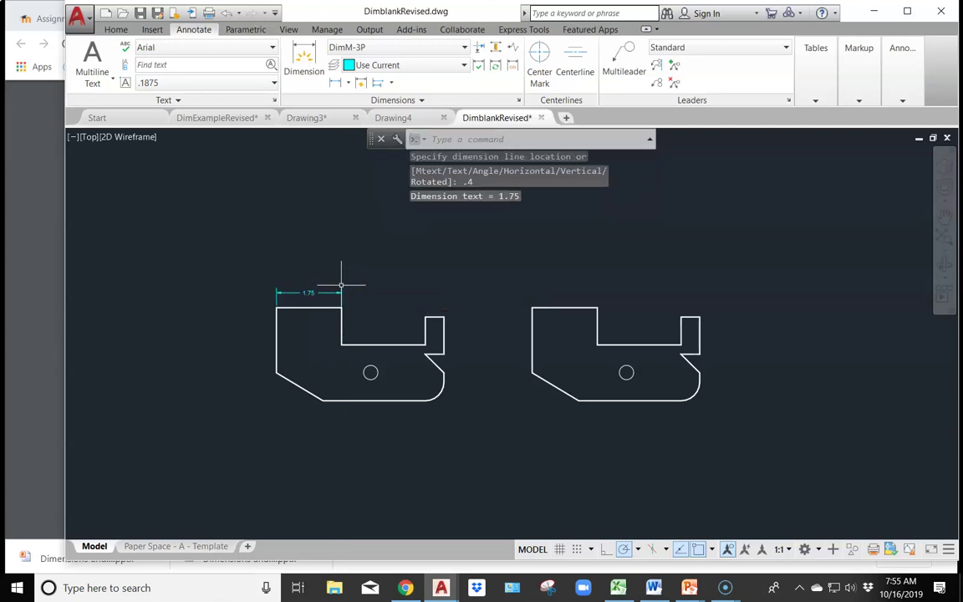
# Add baseline dimensions from the left part's left edge to both top corners of its upright tab.
pyautogui.click(390, 82)
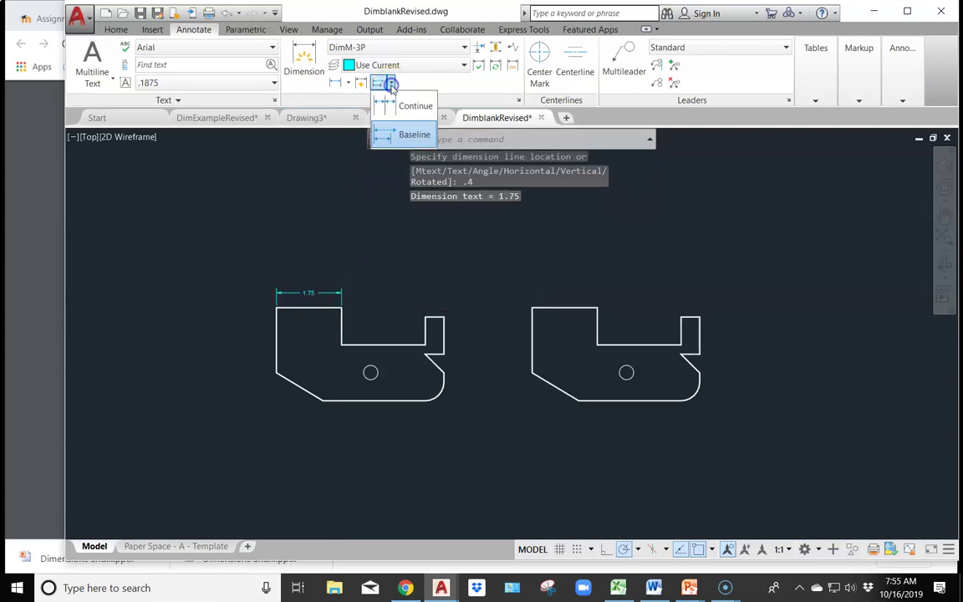
pyautogui.click(399, 136)
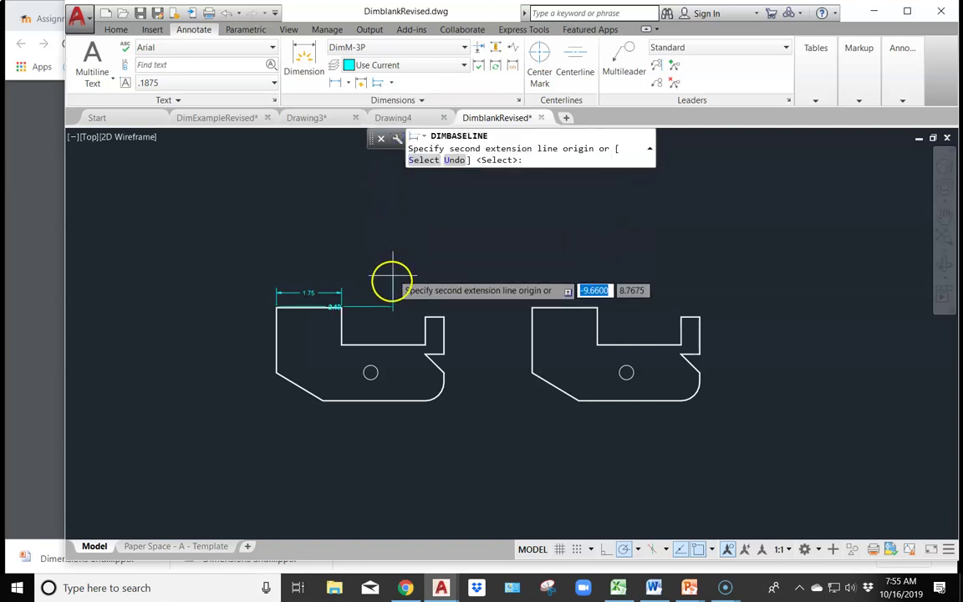
pyautogui.click(425, 317)
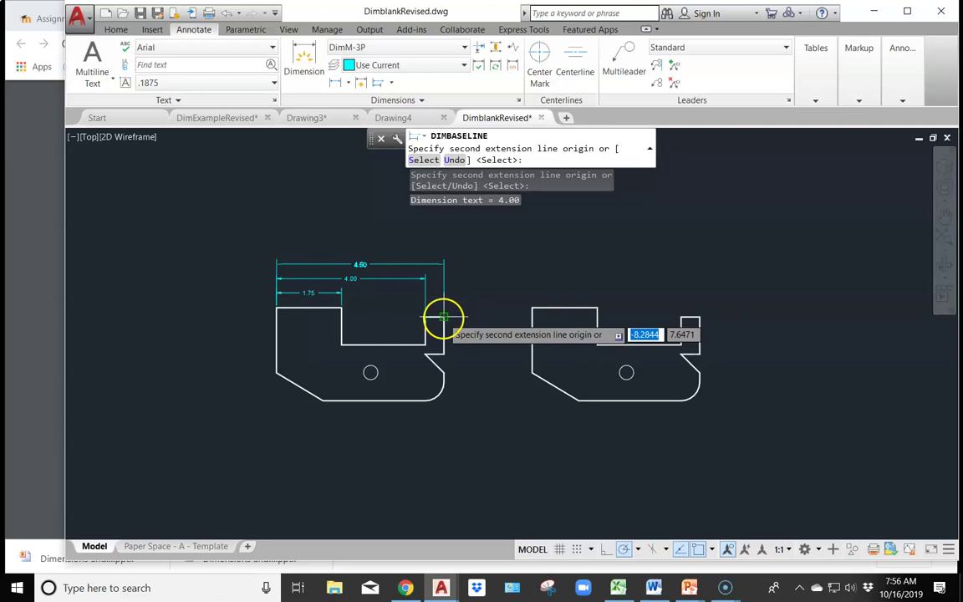
pyautogui.click(443, 317)
pyautogui.press('Return')
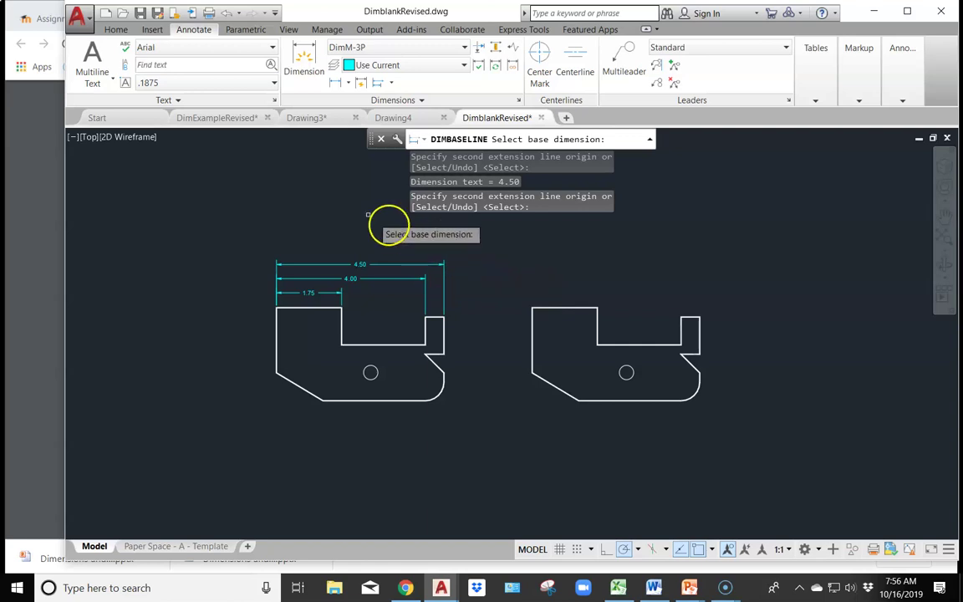
pyautogui.press('Return')
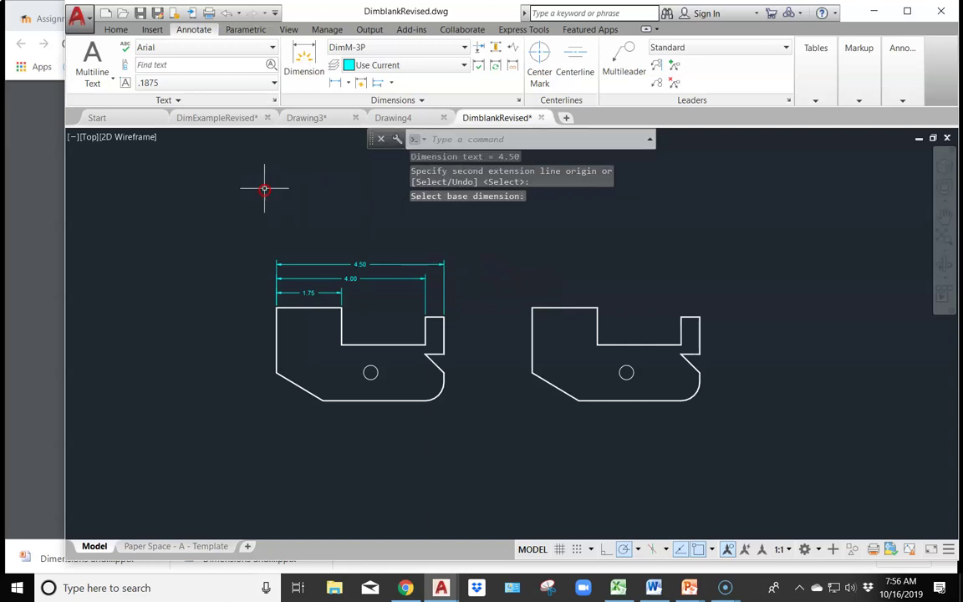
# Check the DimExampleRevised drawing, and in DimblankRevised dimension the right edge of the left part's tab vertically with a .4 offset.
pyautogui.click(242, 118)
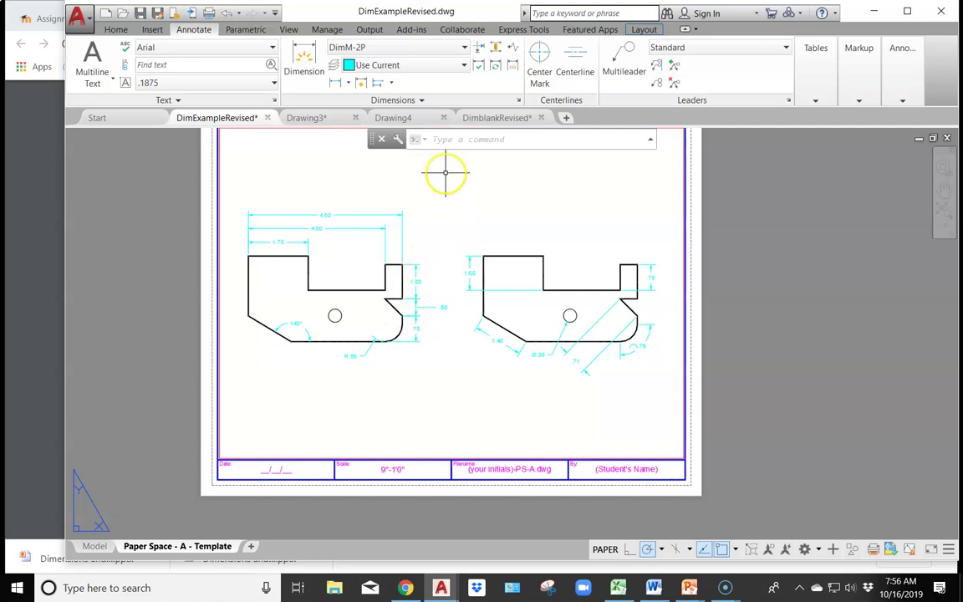
pyautogui.click(506, 118)
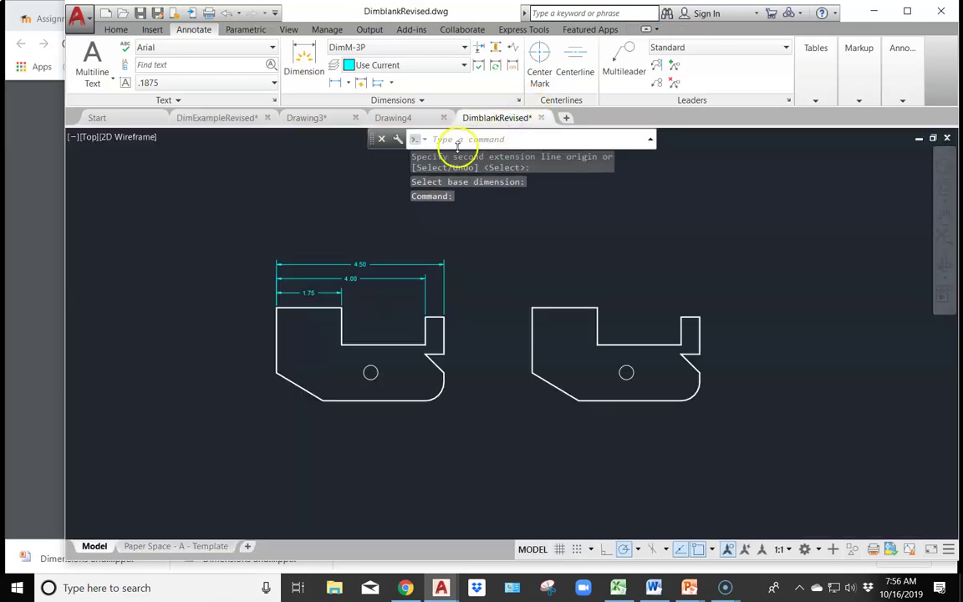
pyautogui.click(335, 82)
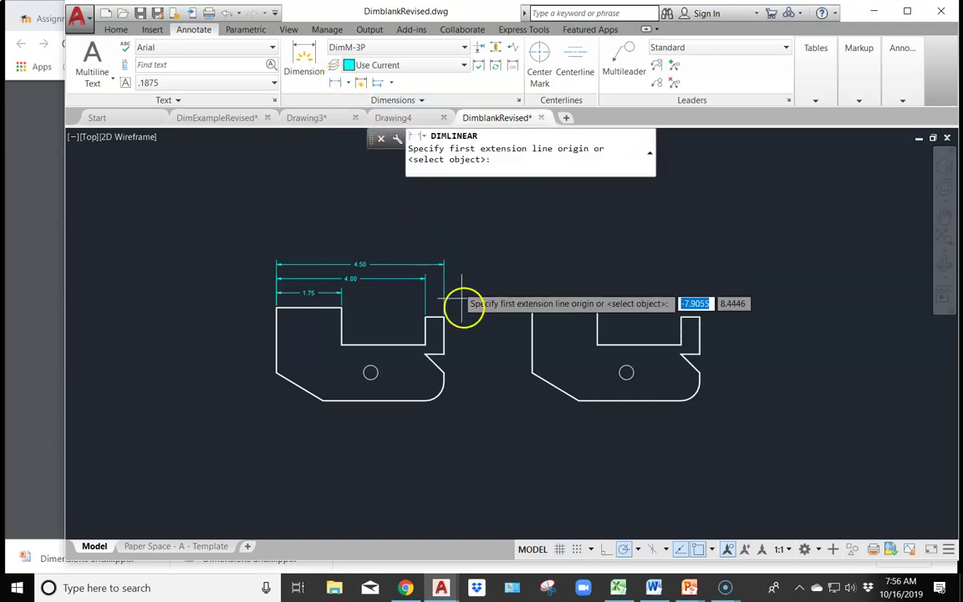
pyautogui.scroll(4, 443, 319)
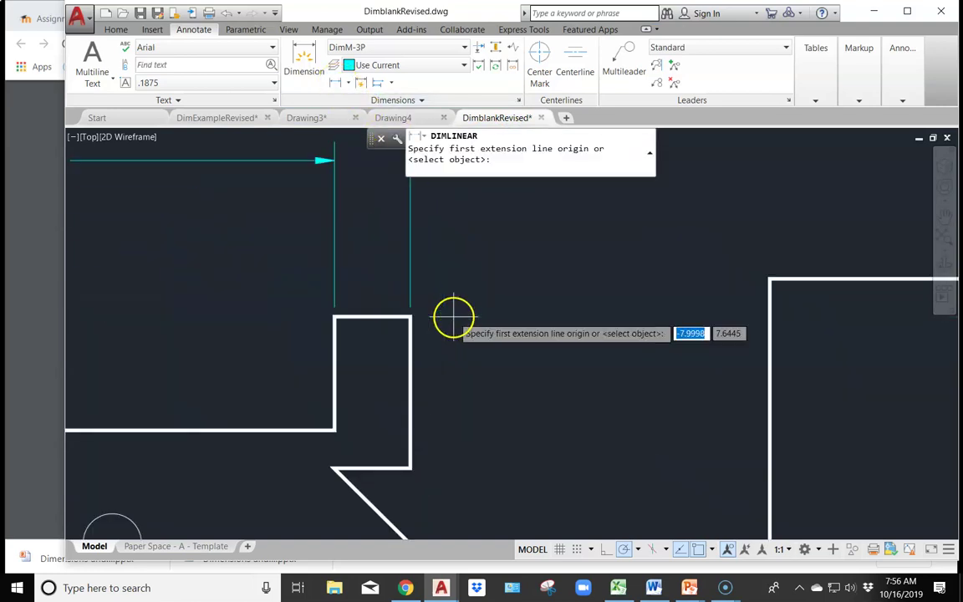
pyautogui.click(410, 317)
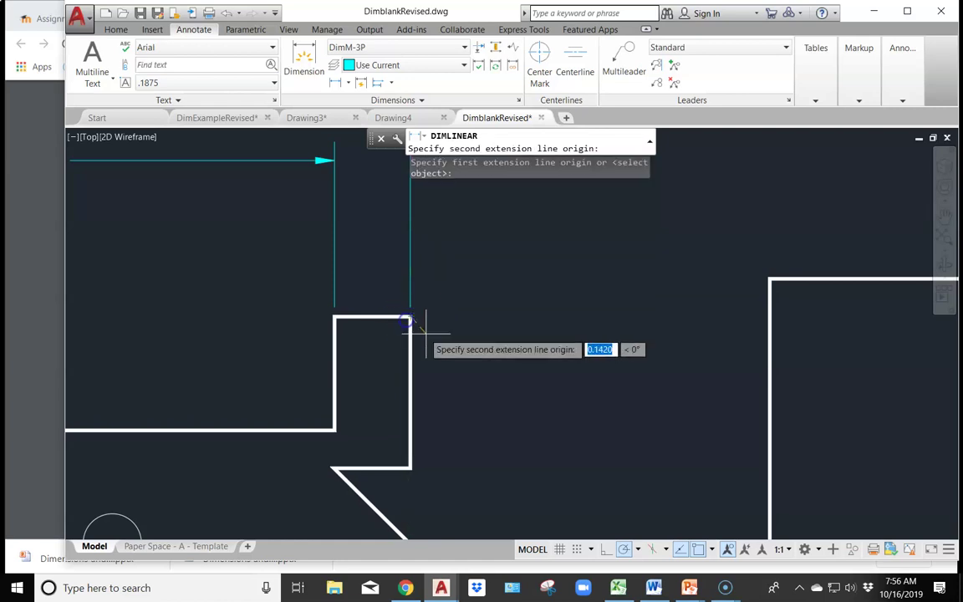
pyautogui.click(409, 466)
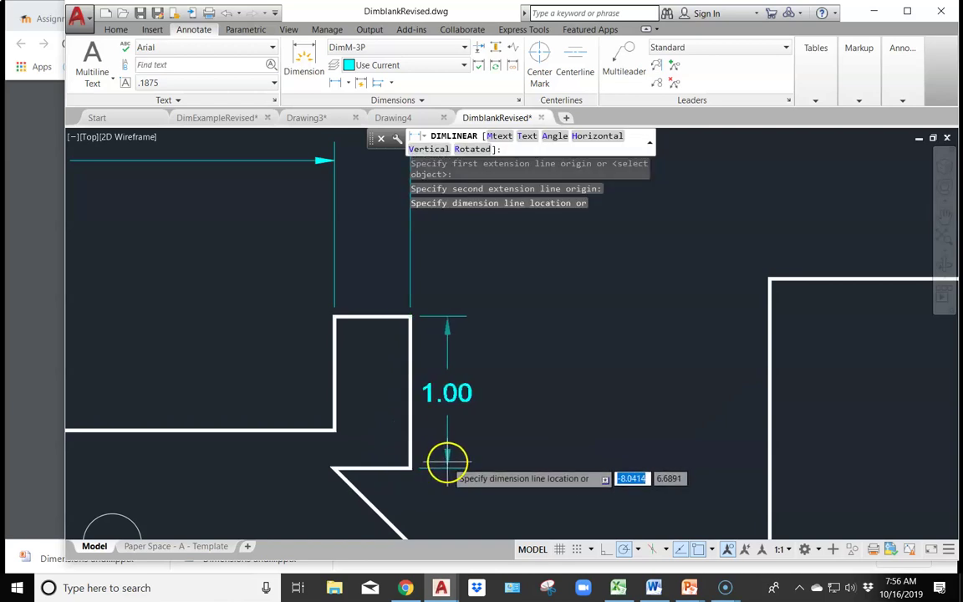
pyautogui.press('Return')
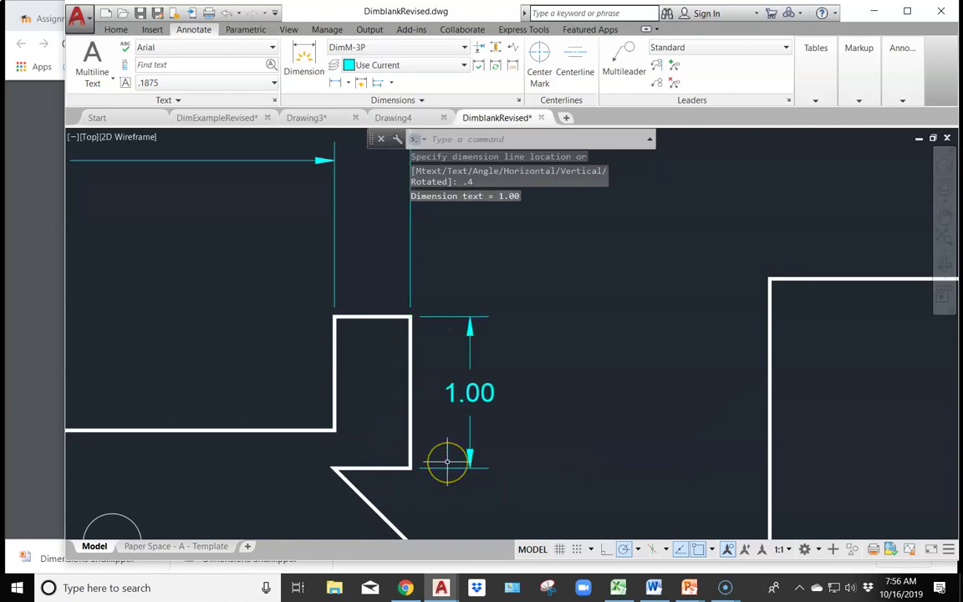
# Continue the vertical dimension down to the notch's lower corner and to the bottom edge where the rounded corner ends.
pyautogui.click(390, 83)
pyautogui.click(402, 112)
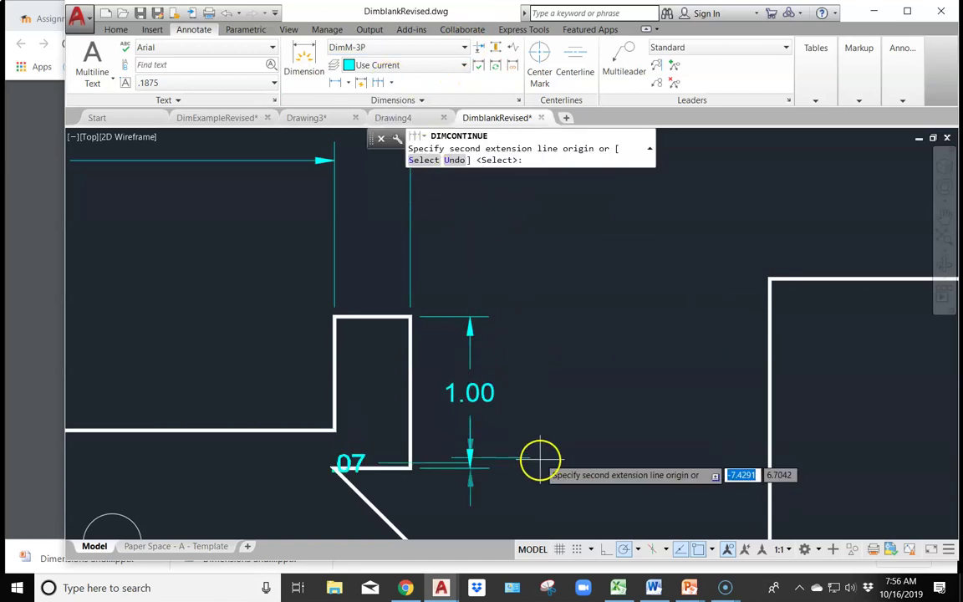
pyautogui.moveTo(537, 458); pyautogui.dragTo(549, 278, button='middle')
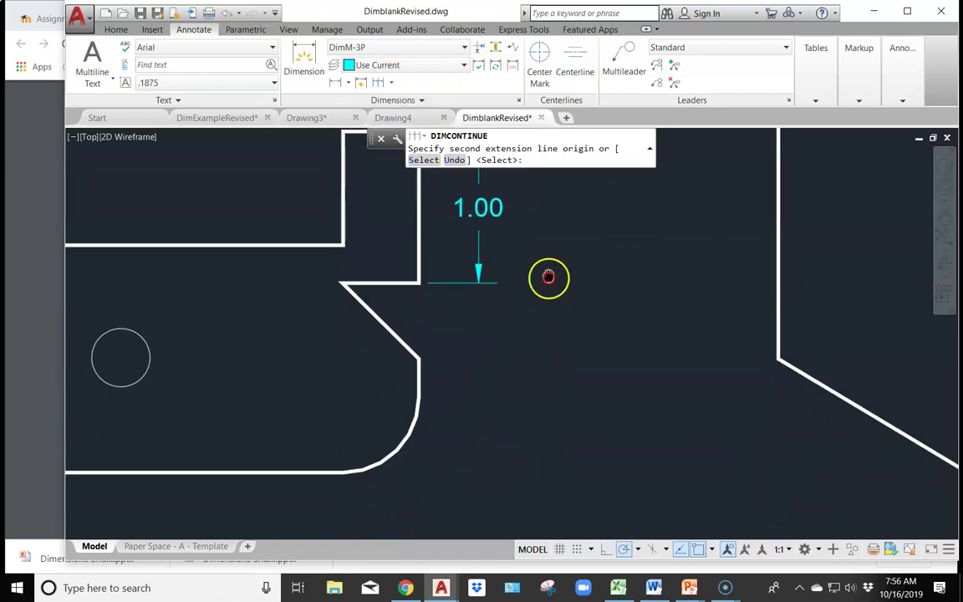
pyautogui.click(418, 359)
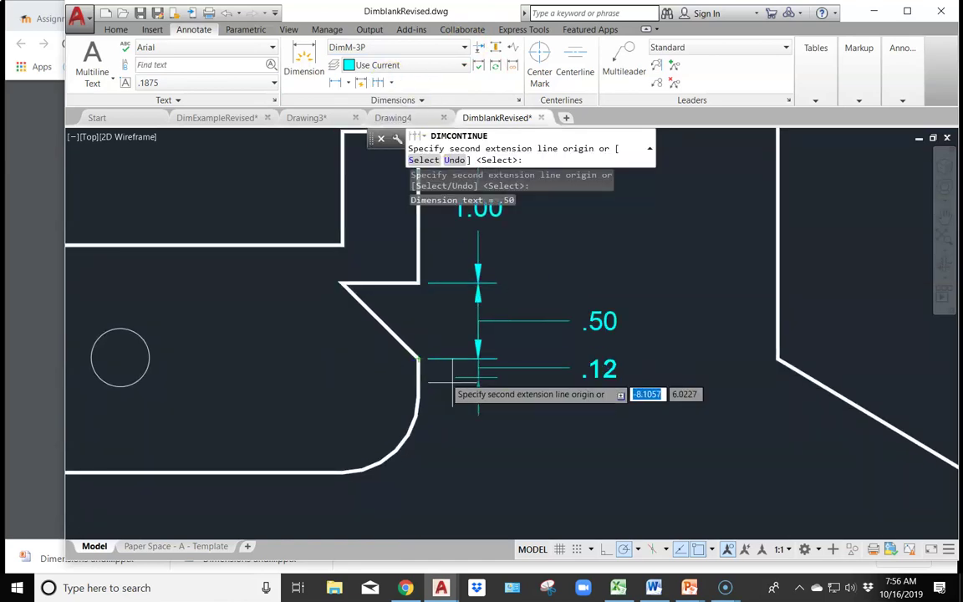
pyautogui.click(342, 473)
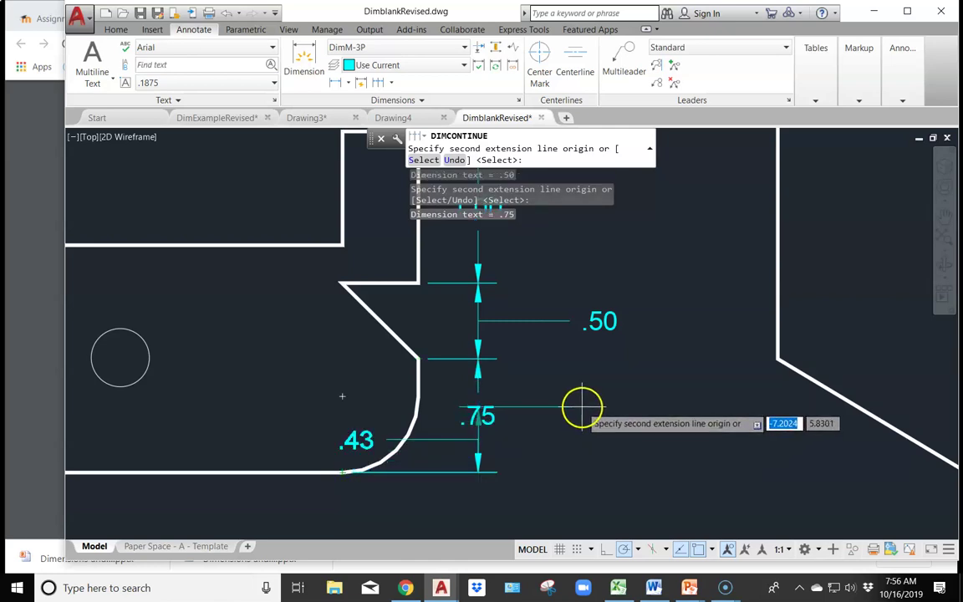
pyautogui.press('Return')
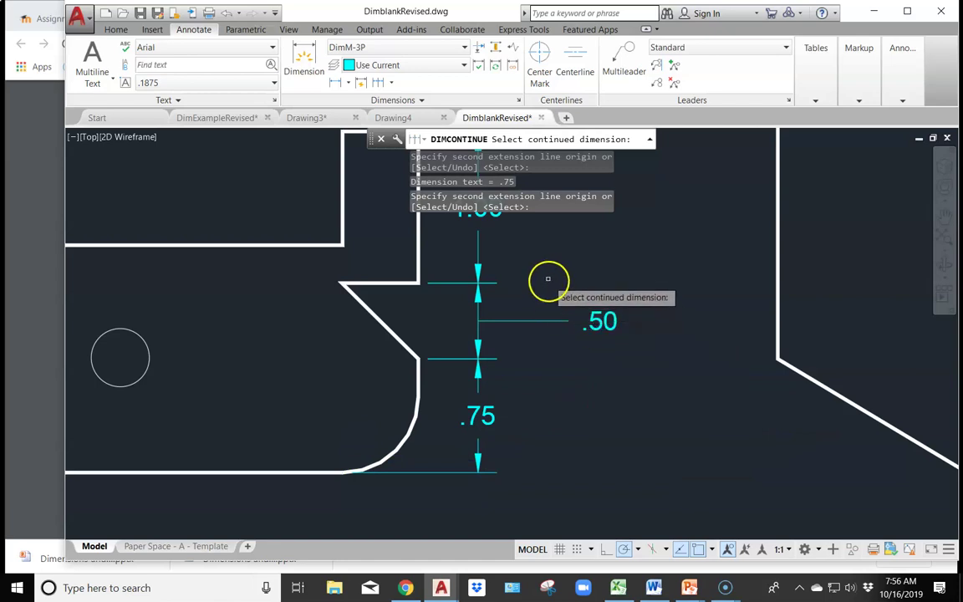
pyautogui.press('Return')
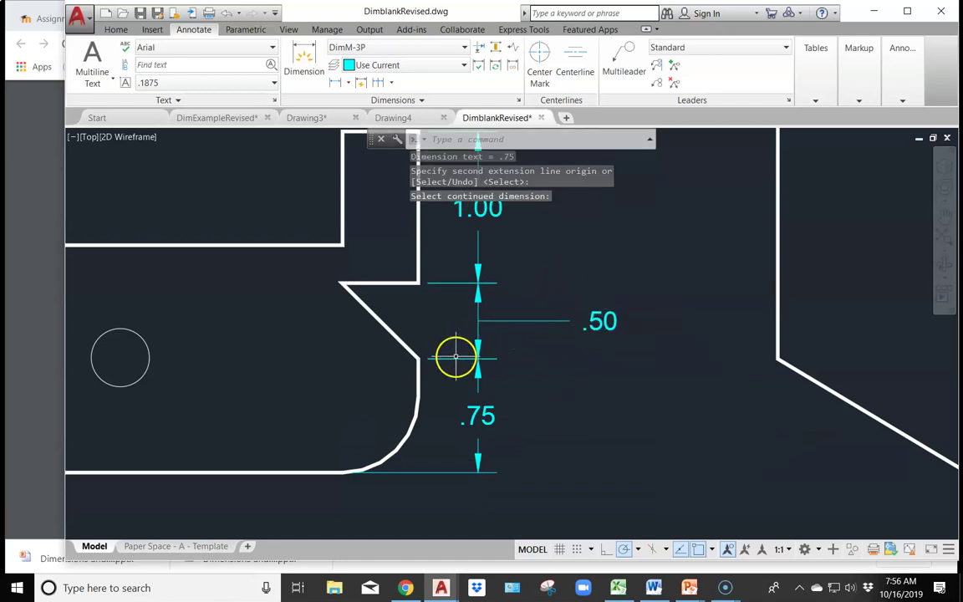
pyautogui.click(604, 321)
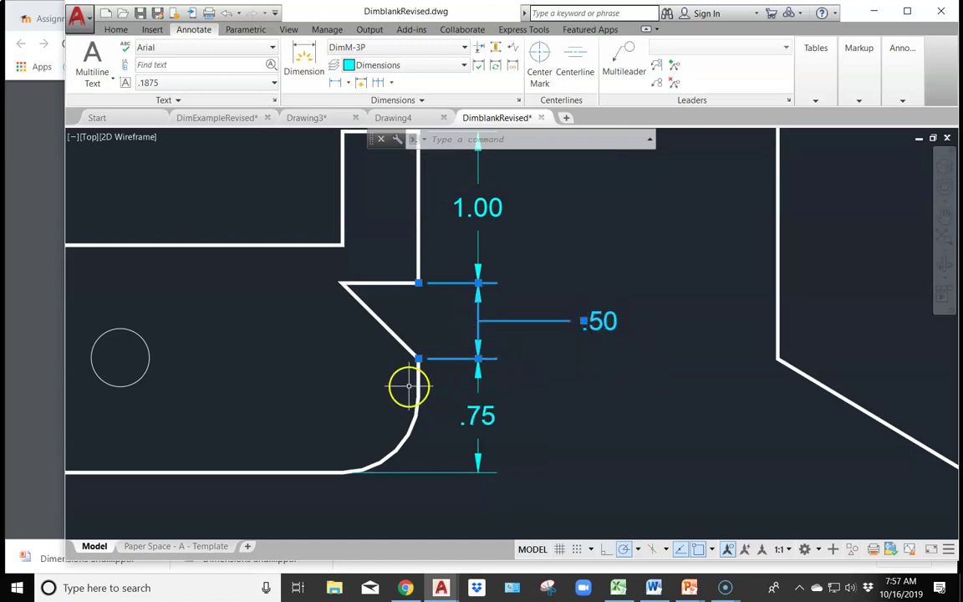
pyautogui.press('Escape')
# Add an aligned dimension to the right part's sloped lower-left edge, with the dimension line offset .4 outside the part.
pyautogui.scroll(-4, 347, 318)
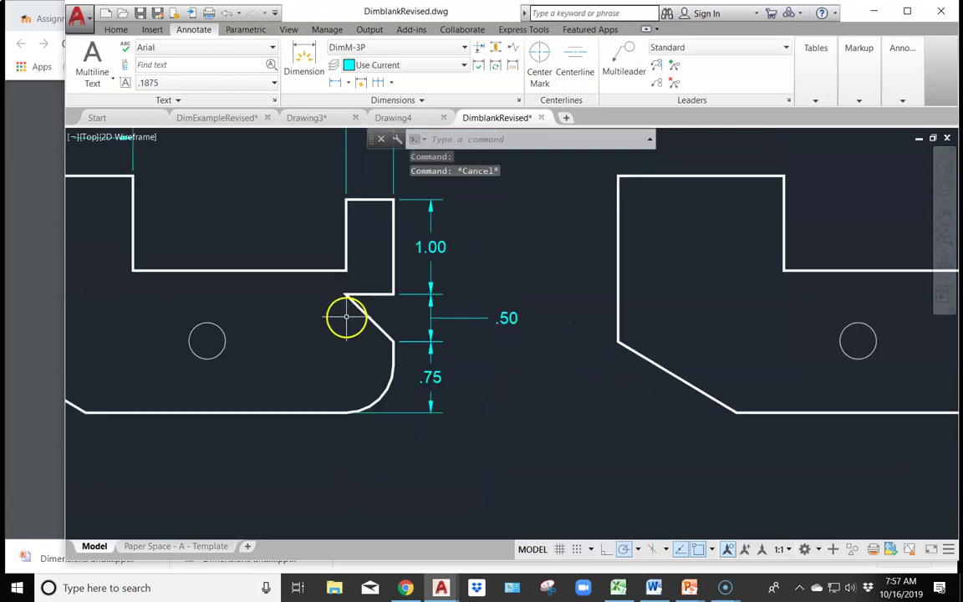
pyautogui.scroll(-2, 343, 322)
pyautogui.moveTo(317, 331)
pyautogui.mouseDown(button='middle')
pyautogui.moveTo(393, 378)
pyautogui.moveTo(374, 362)
pyautogui.mouseUp(button='middle')
pyautogui.scroll(2, 366, 345)
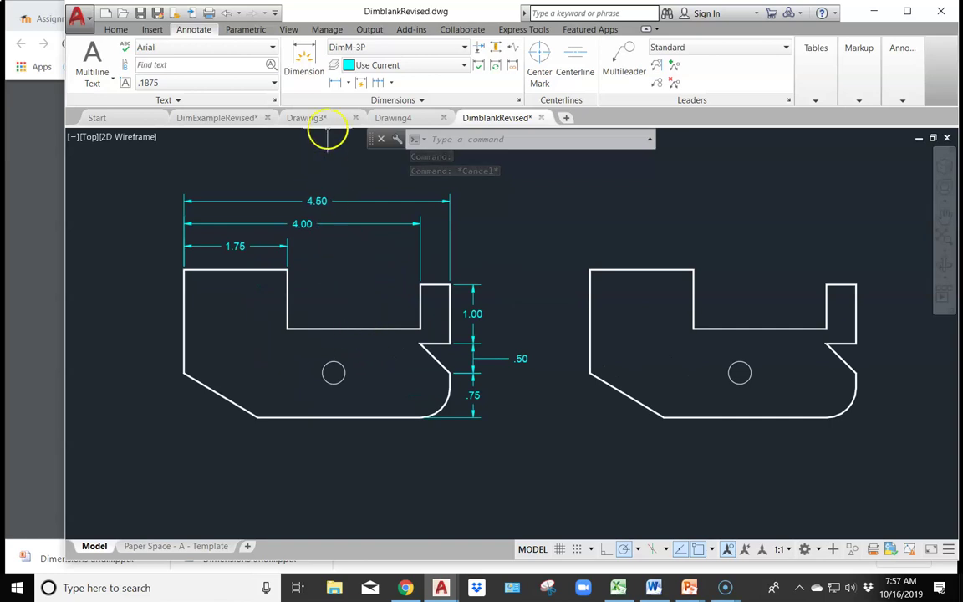
pyautogui.click(347, 84)
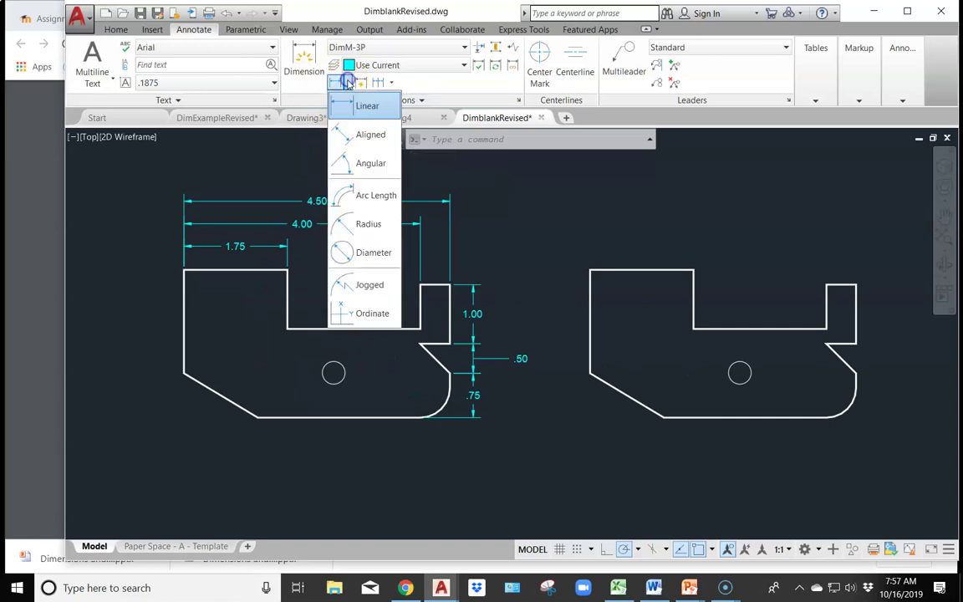
pyautogui.click(358, 138)
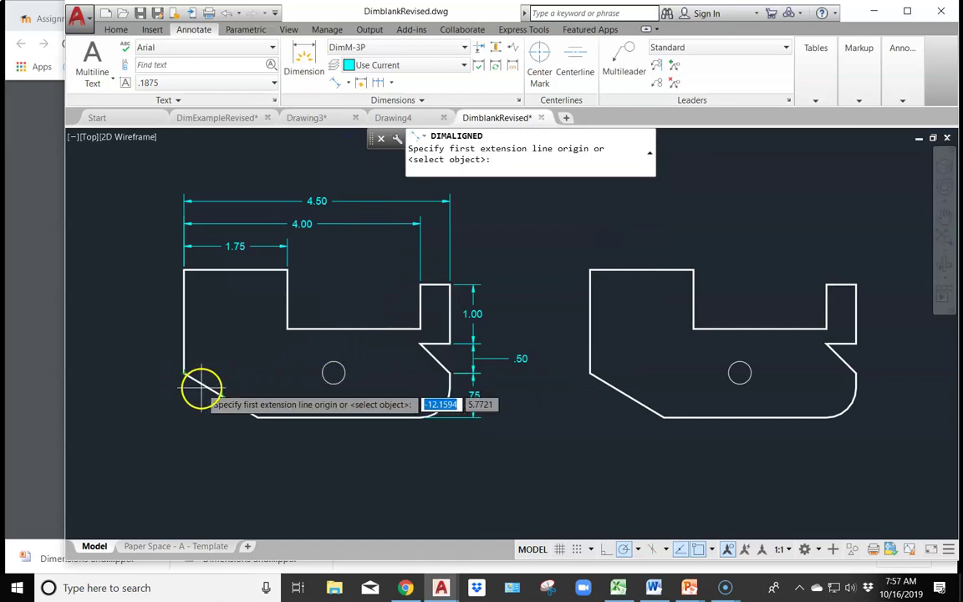
pyautogui.click(592, 375)
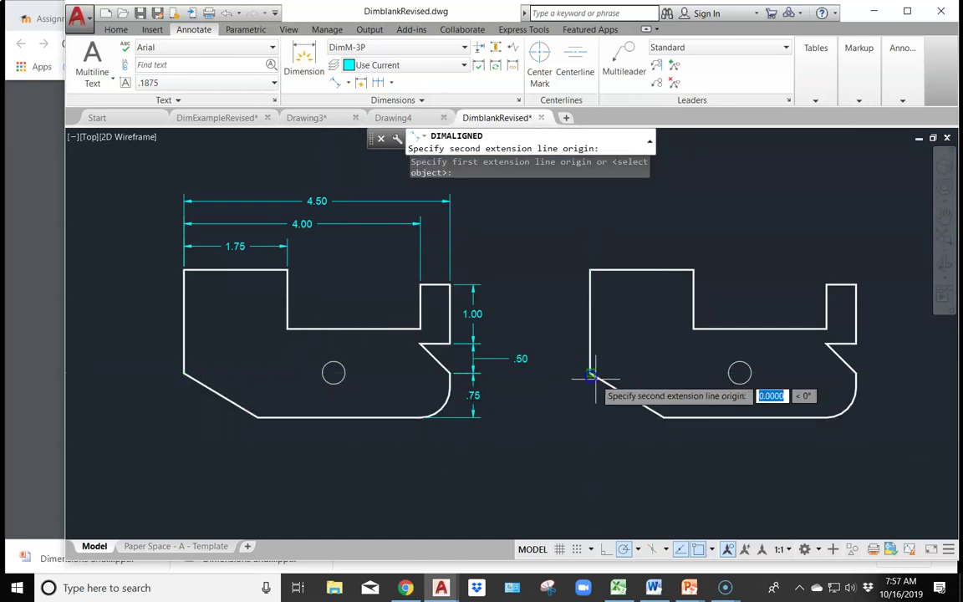
pyautogui.click(664, 415)
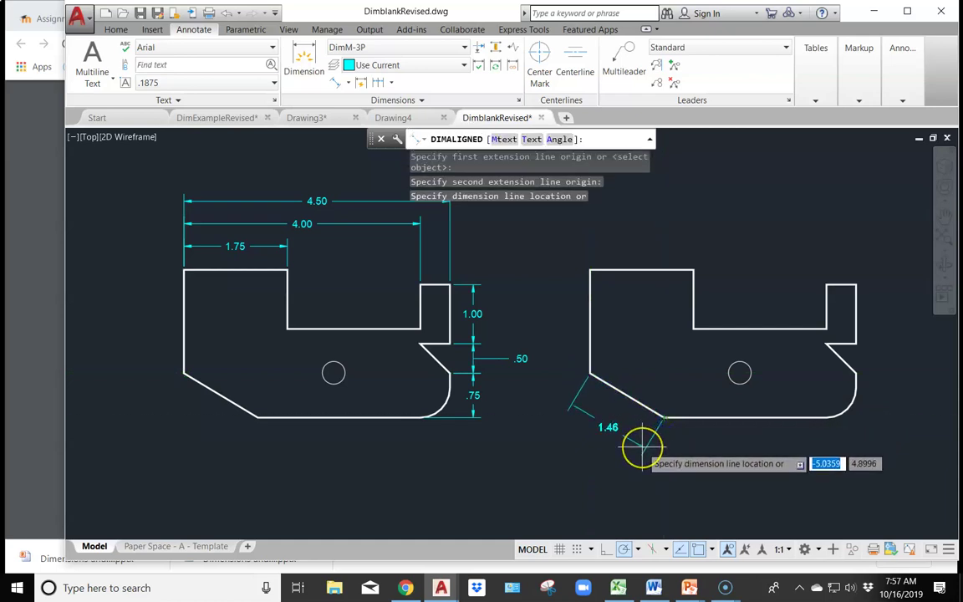
pyautogui.press('Return')
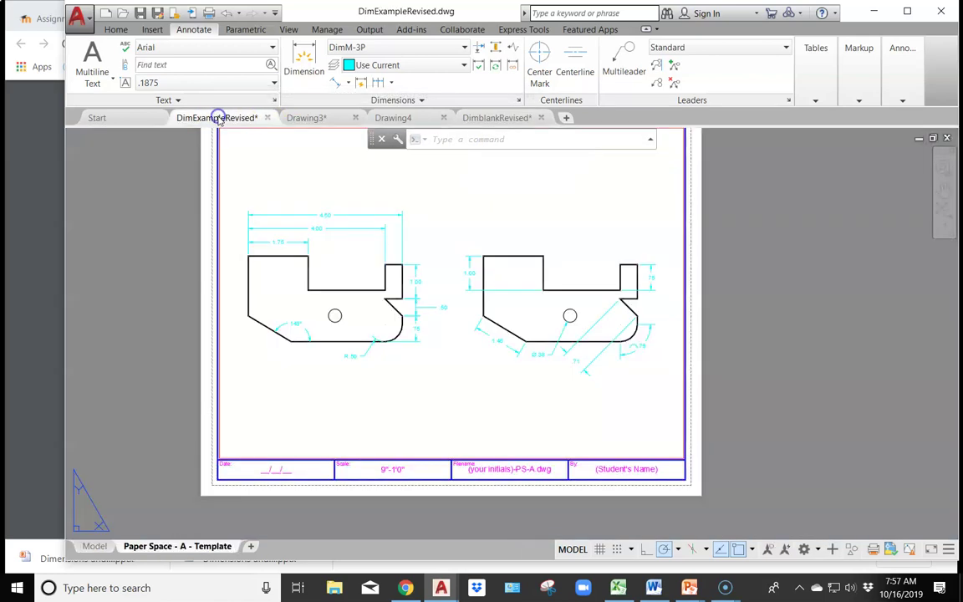
# Check the DimExampleRevised drawing, and in DimblankRevised add an aligned dimension to the right part's slanted notch edge, placed below the part.
pyautogui.click(217, 118)
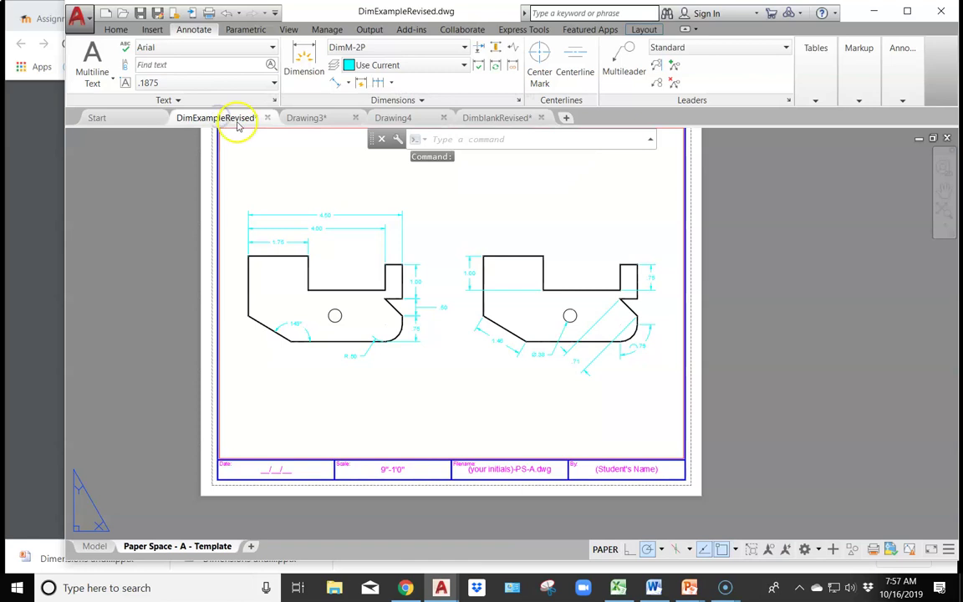
pyautogui.click(514, 118)
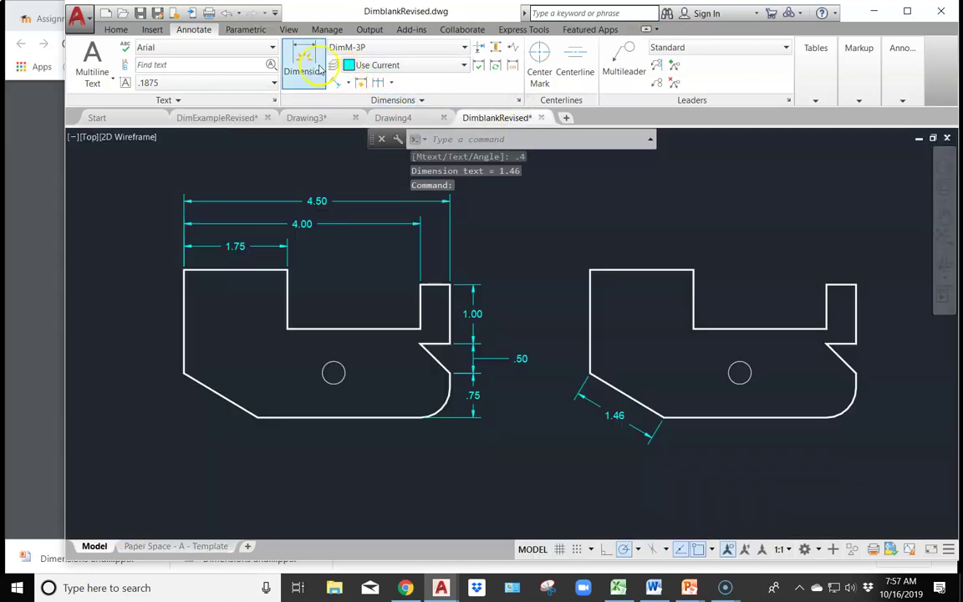
pyautogui.click(337, 85)
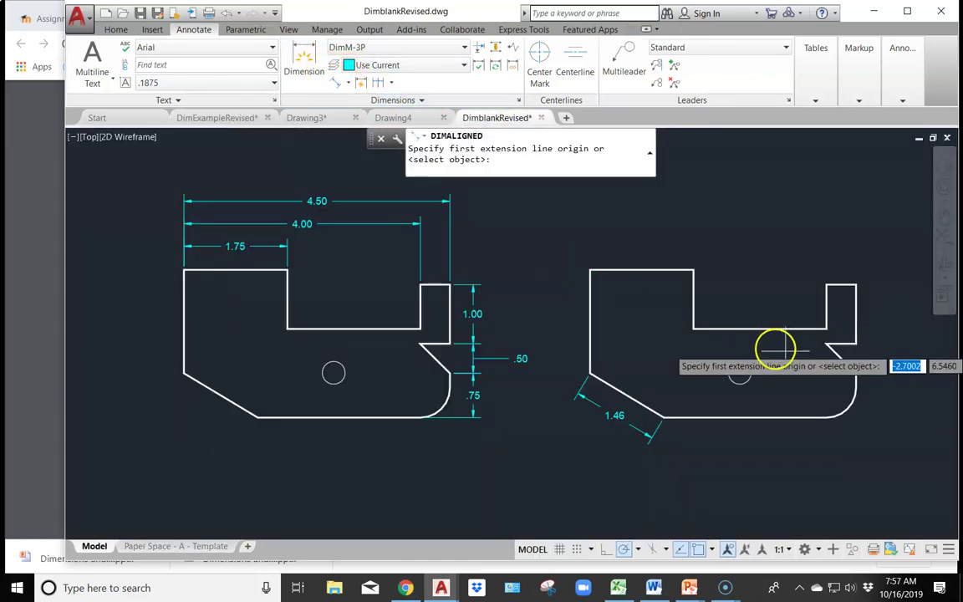
pyautogui.click(826, 344)
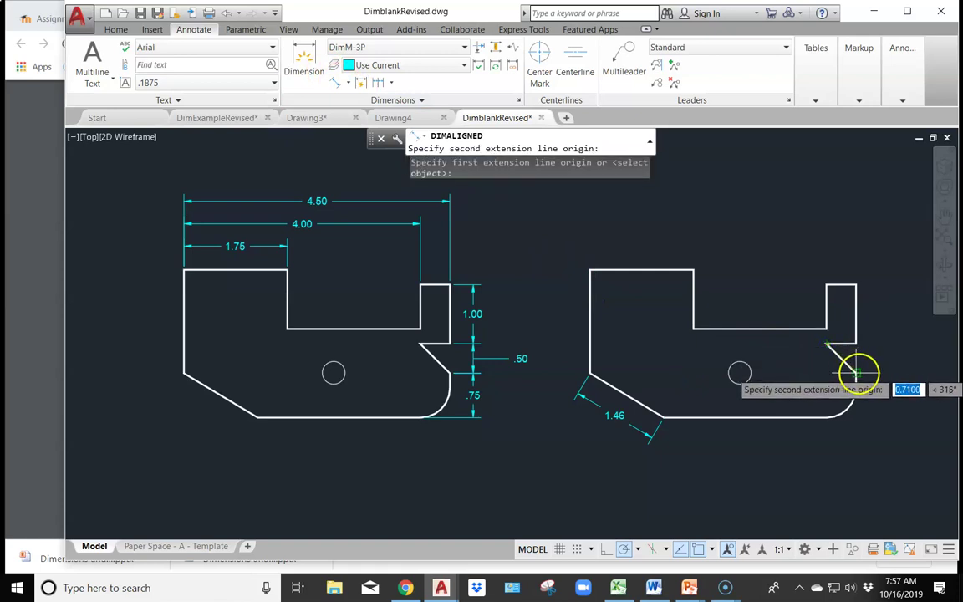
pyautogui.click(856, 374)
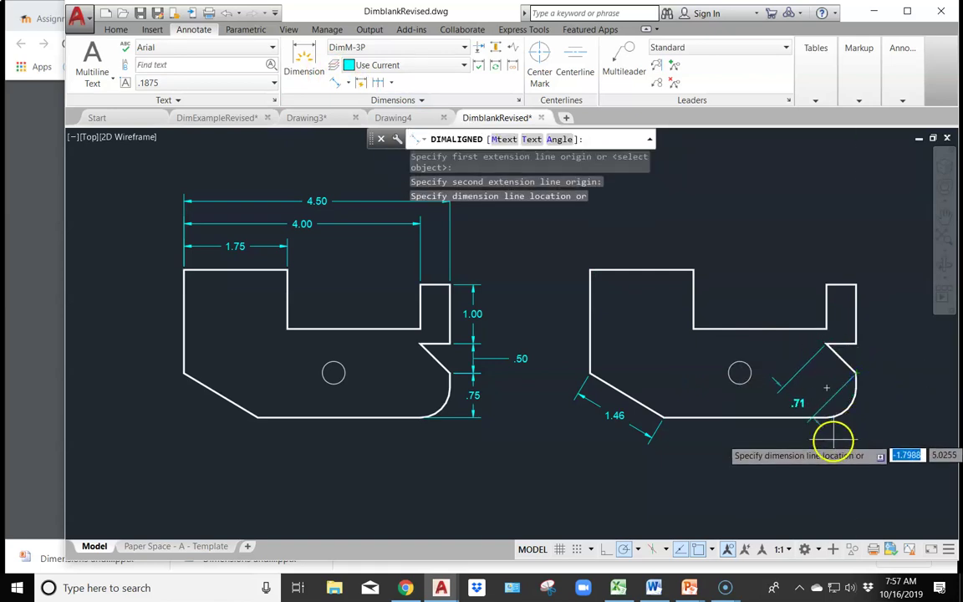
pyautogui.click(767, 479)
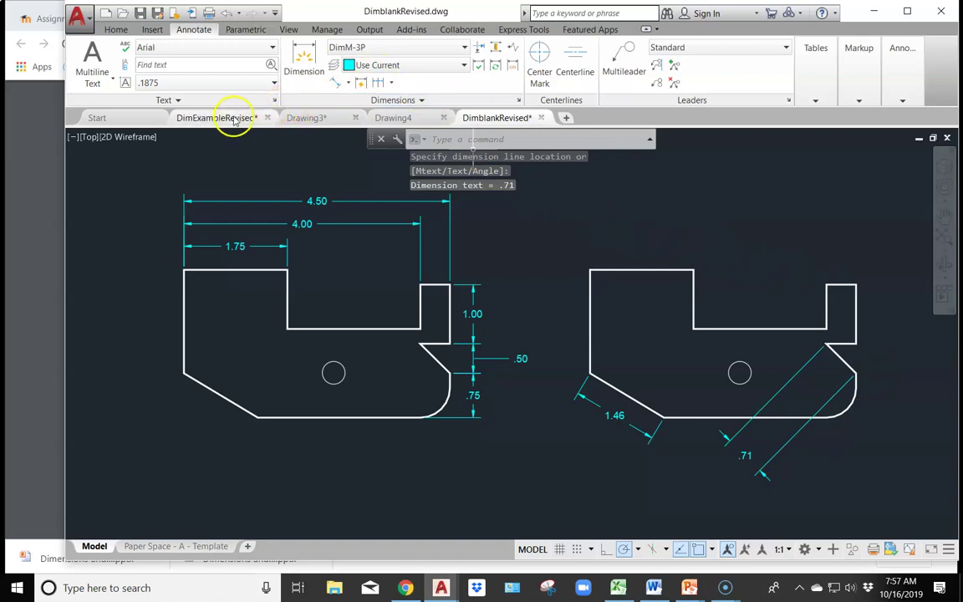
# Check the DimExampleRevised drawing, and in DimblankRevised dimension the obtuse inside angle between the left part's sloped edge and bottom edge.
pyautogui.click(226, 118)
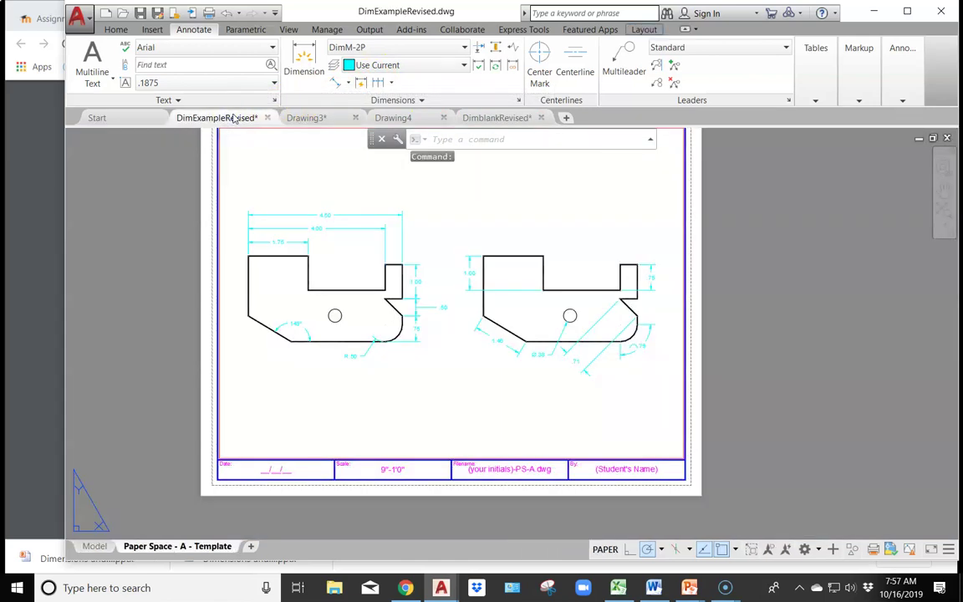
pyautogui.click(525, 118)
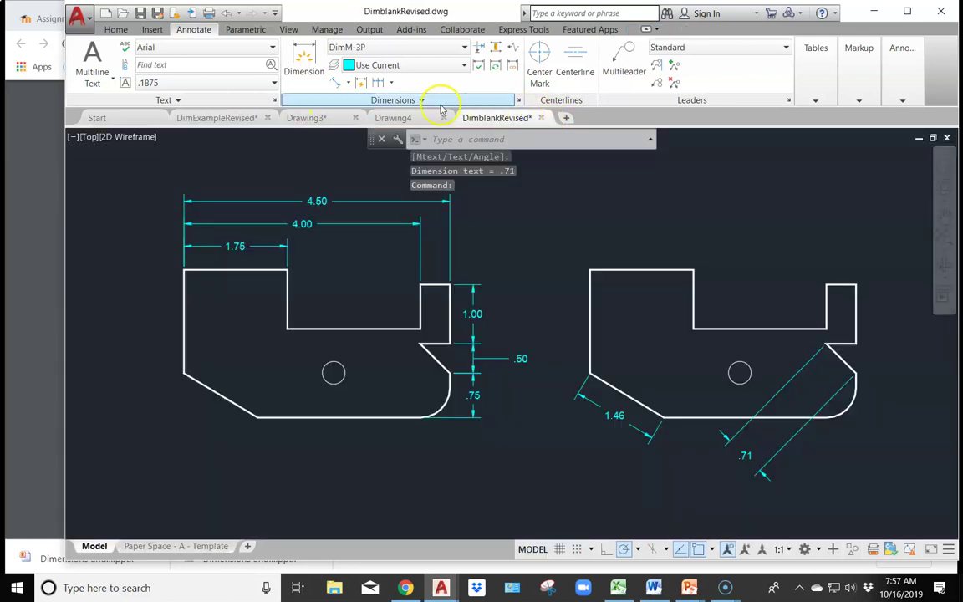
pyautogui.click(347, 84)
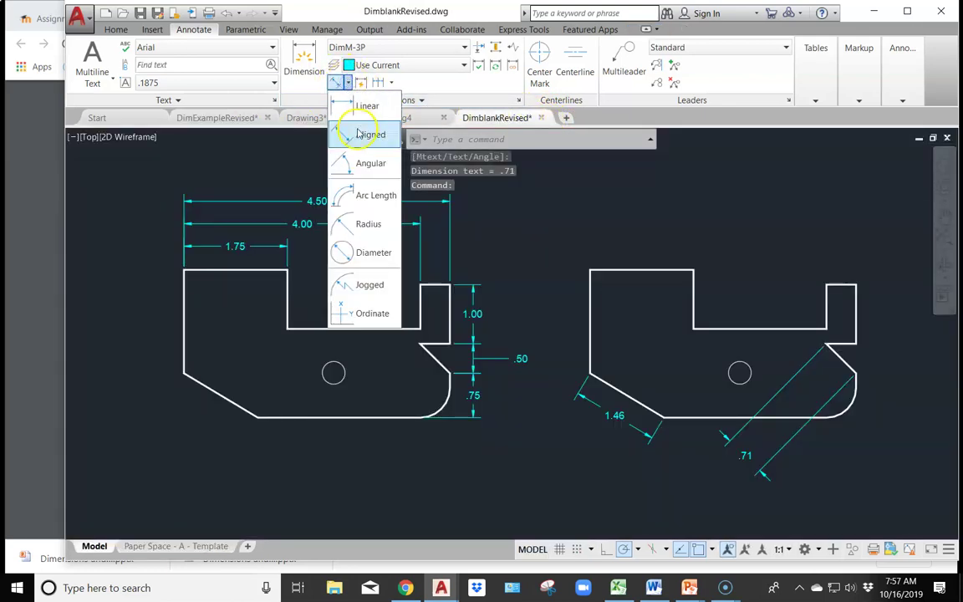
pyautogui.click(352, 159)
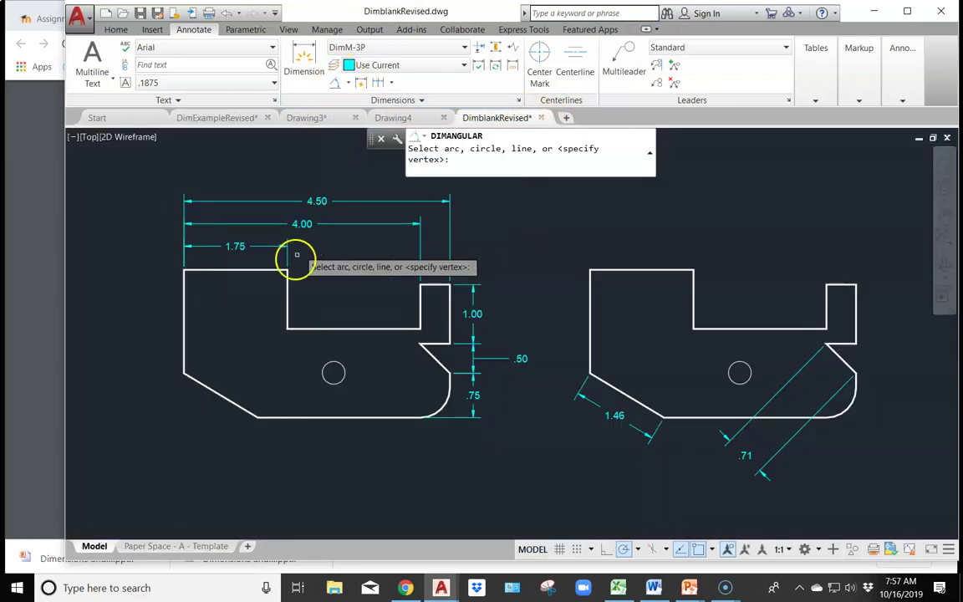
pyautogui.click(222, 396)
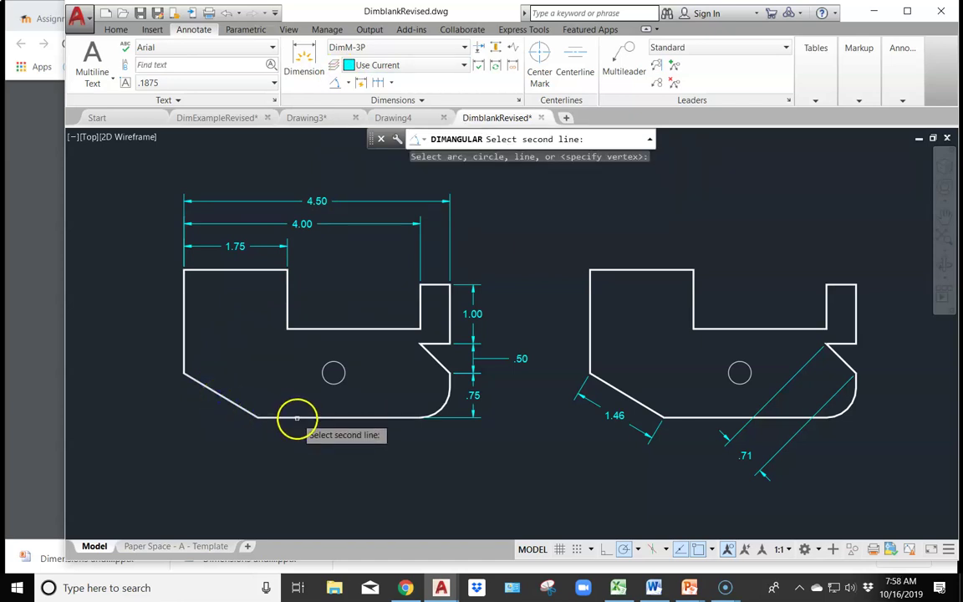
pyautogui.click(297, 418)
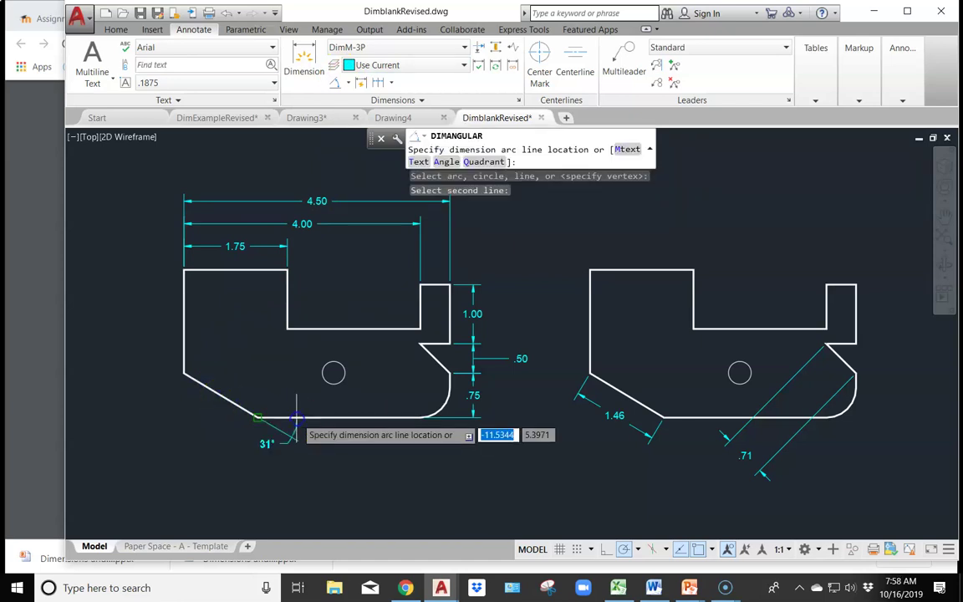
pyautogui.click(266, 385)
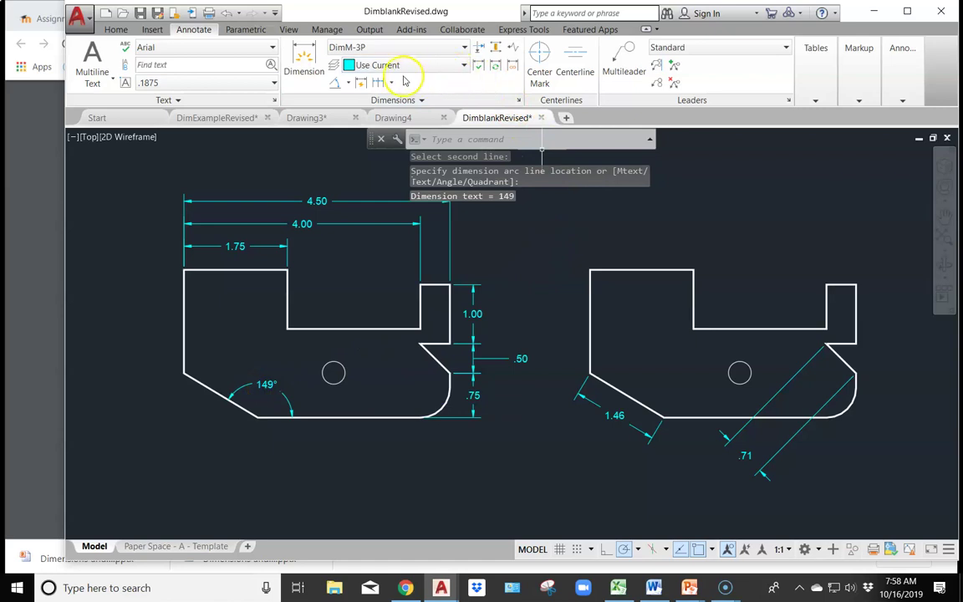
# Add an arc length dimension to the right part's rounded lower corner with a .4 offset outside the part.
pyautogui.click(346, 84)
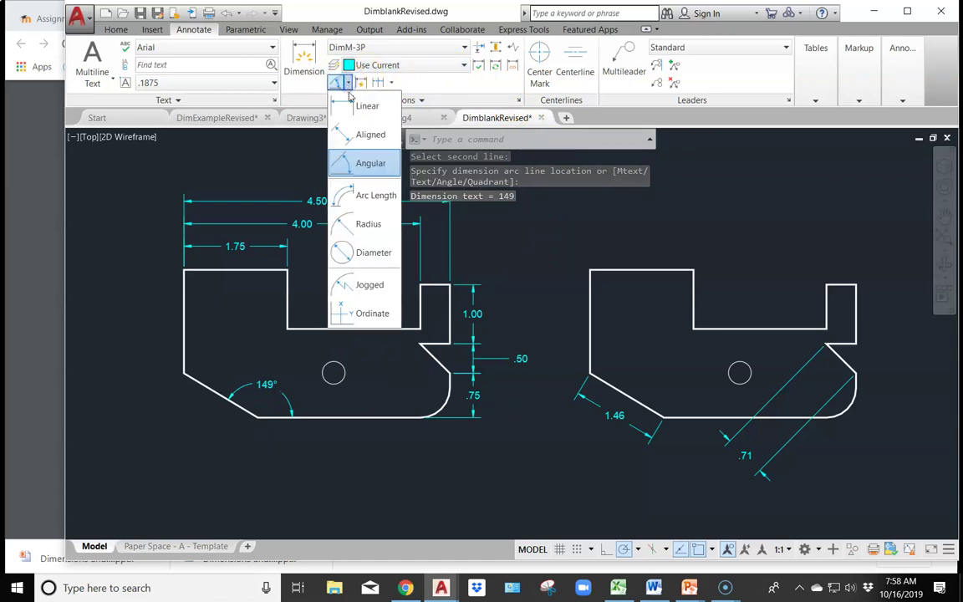
pyautogui.click(359, 196)
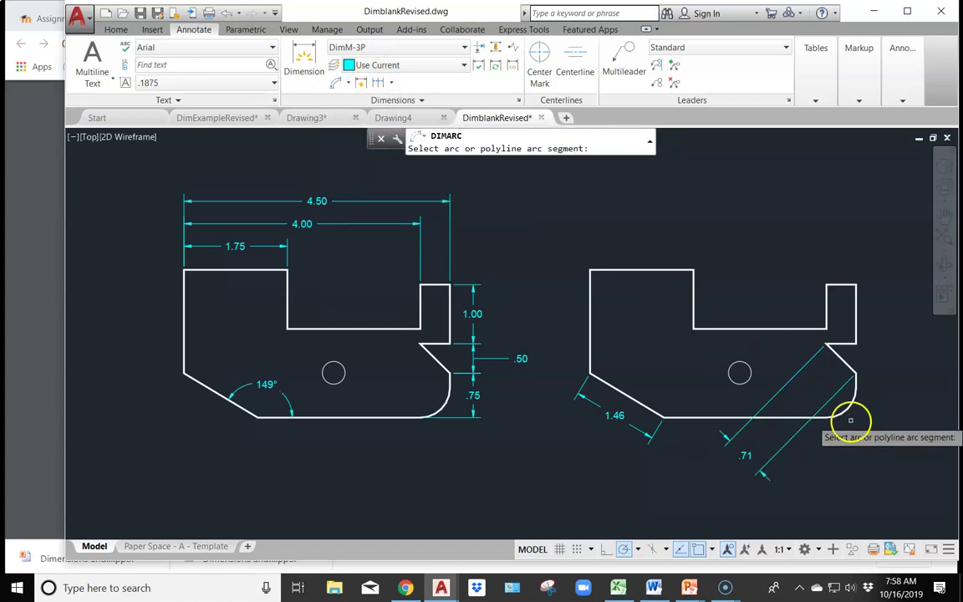
pyautogui.click(847, 407)
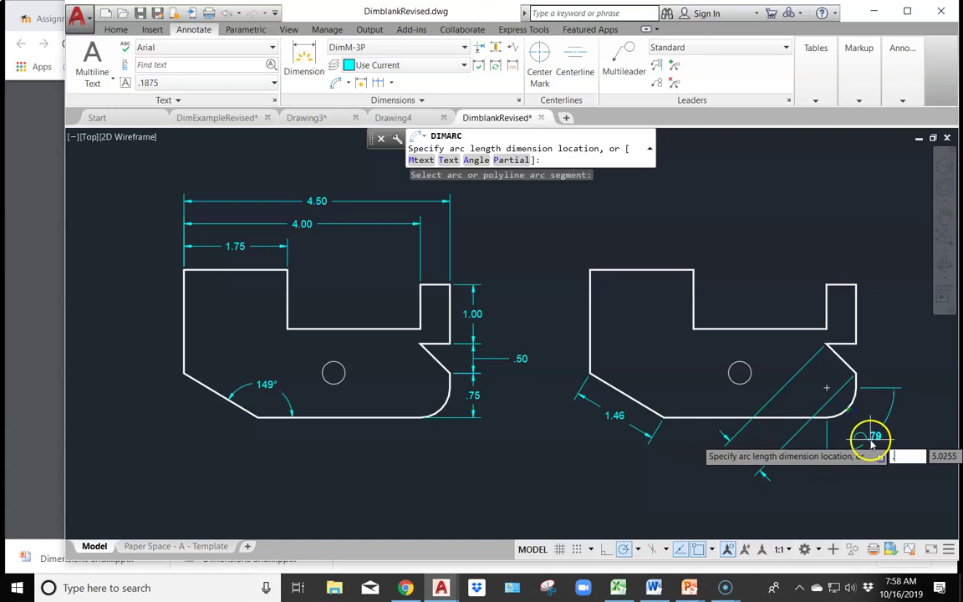
pyautogui.write('.4')
pyautogui.press('Return')
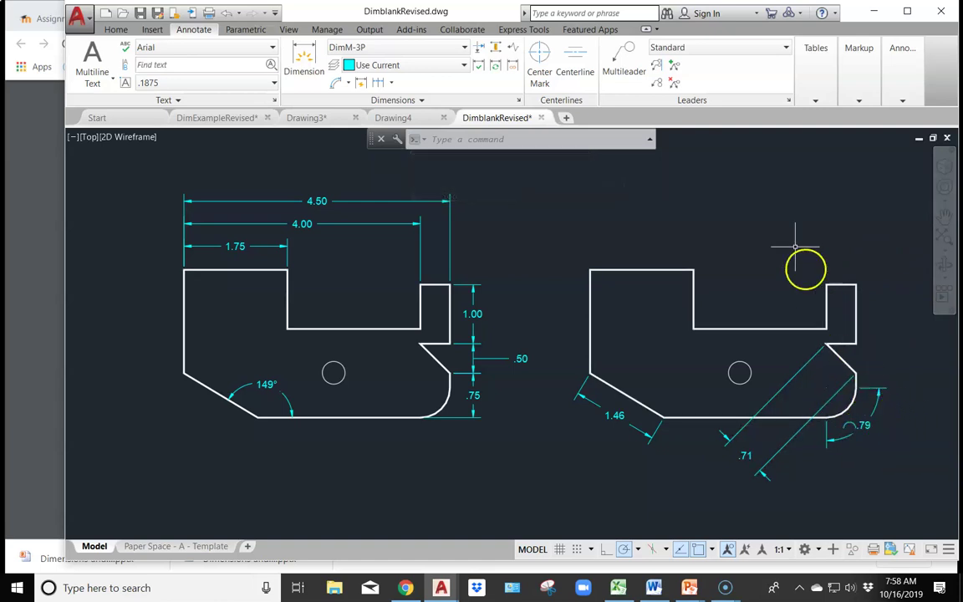
# Add a radius dimension to the left part's rounded lower corner, placing its text below the bottom edge.
pyautogui.click(350, 85)
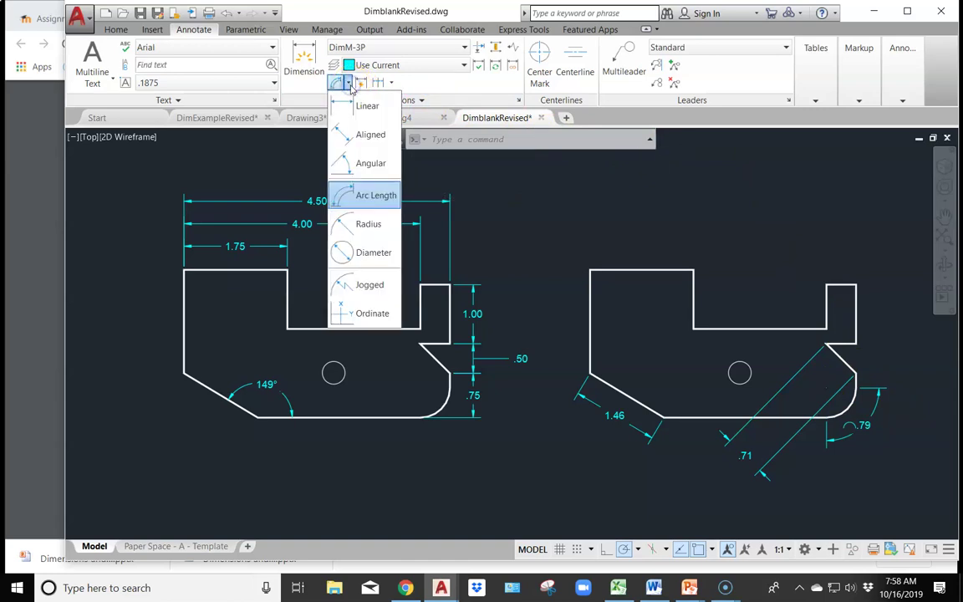
pyautogui.click(369, 226)
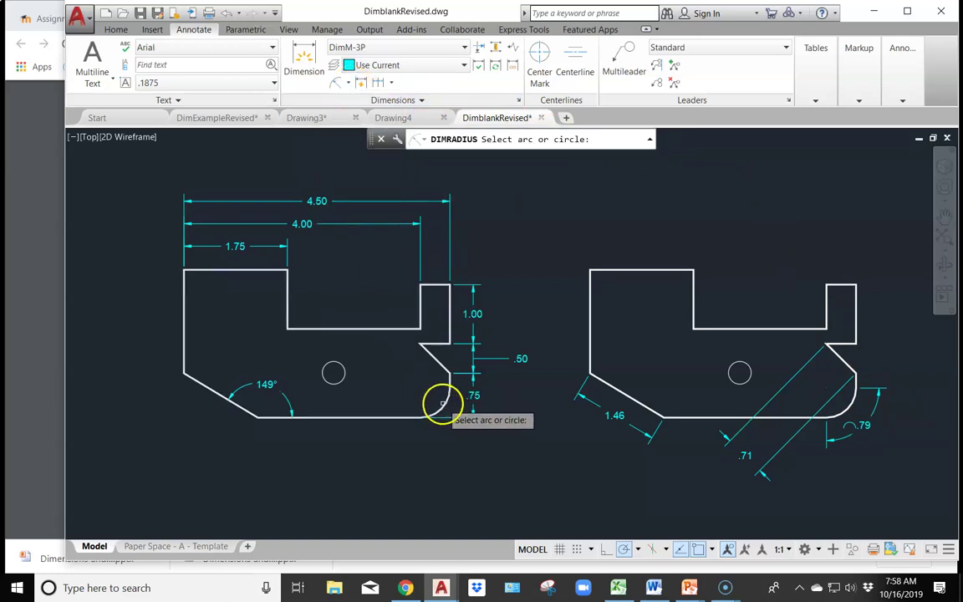
pyautogui.click(442, 404)
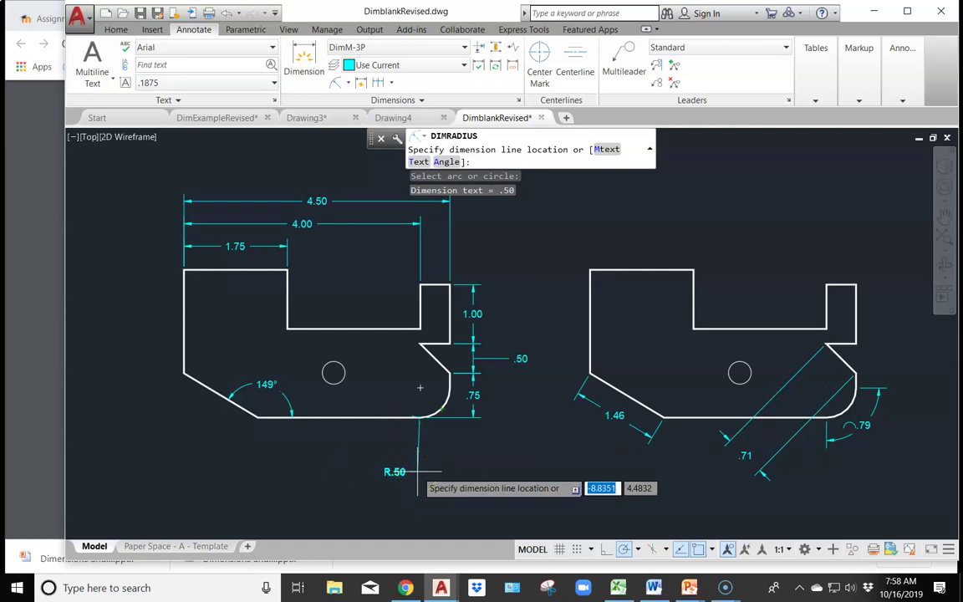
pyautogui.click(376, 445)
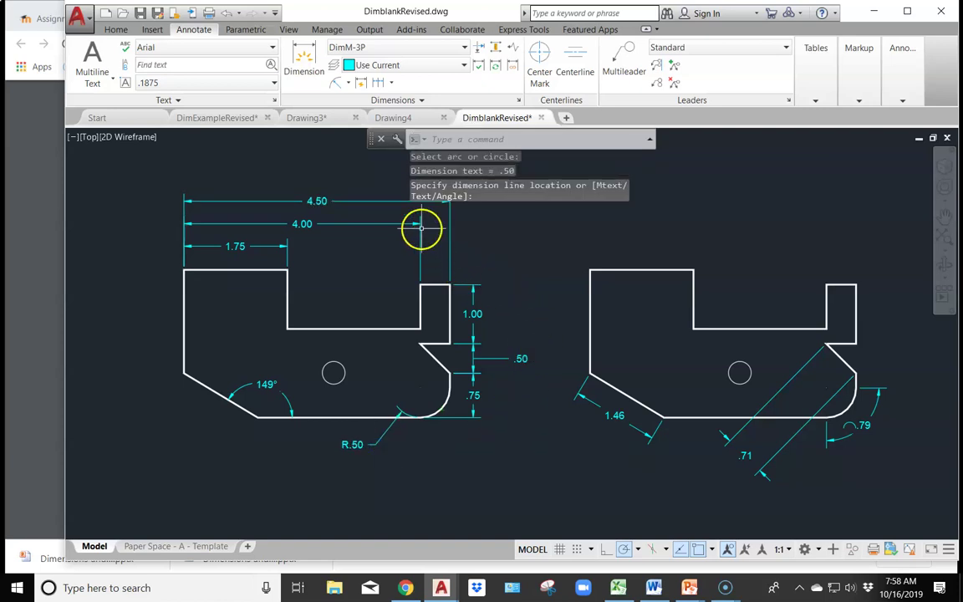
# Add a diameter dimension to the left part's circle, placing its text below the bottom edge beside the radius dimension.
pyautogui.click(348, 85)
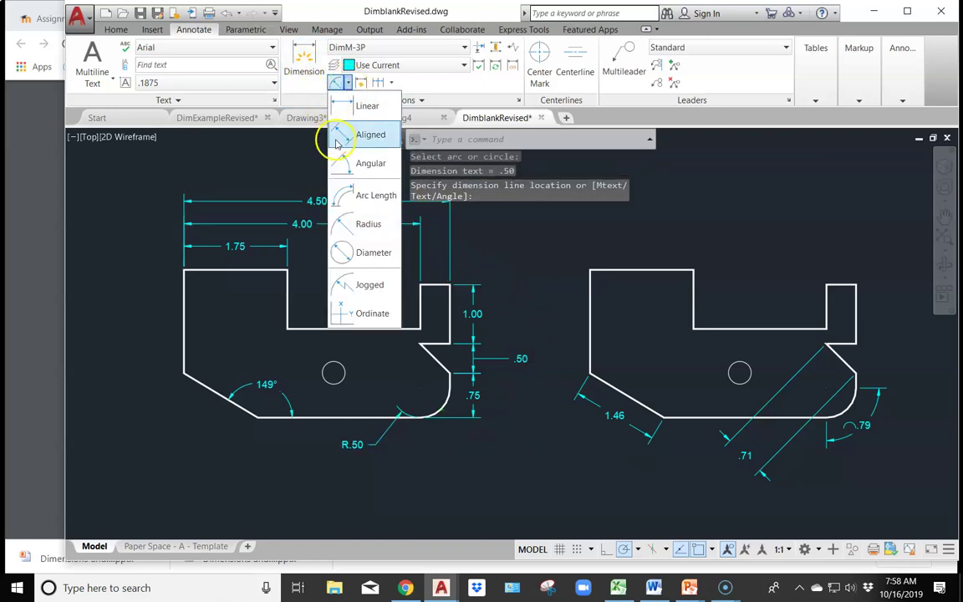
pyautogui.click(368, 252)
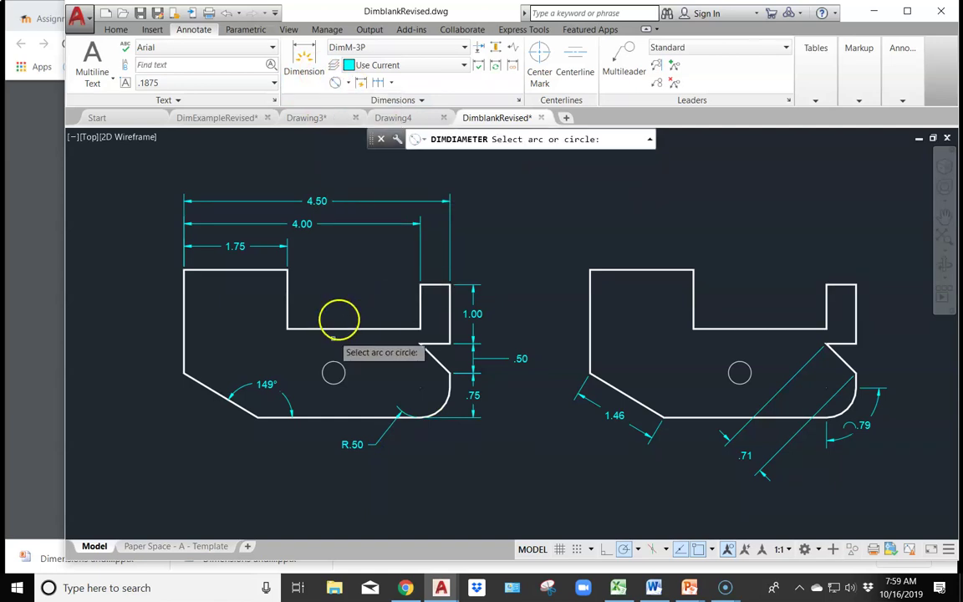
pyautogui.click(329, 381)
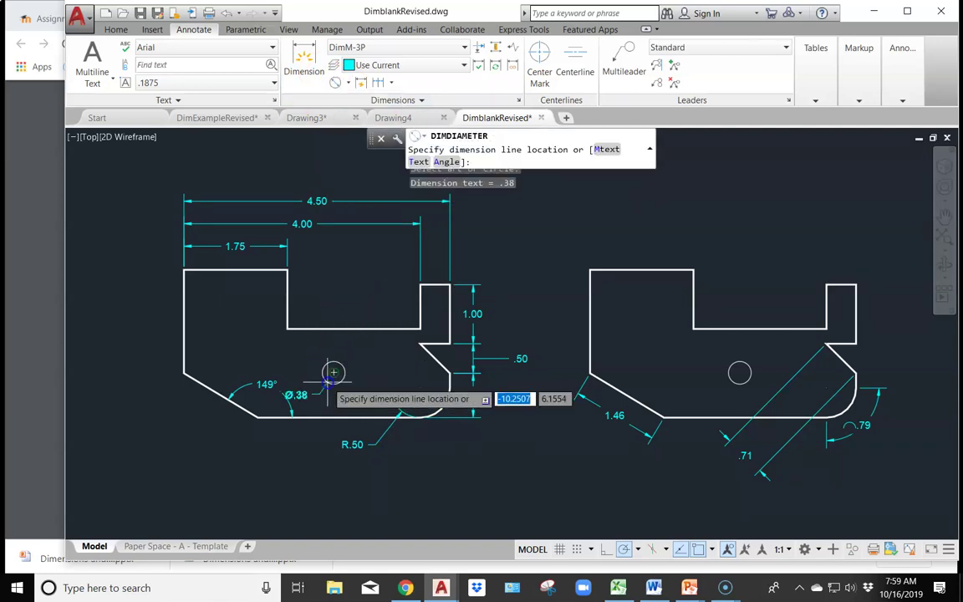
pyautogui.click(316, 442)
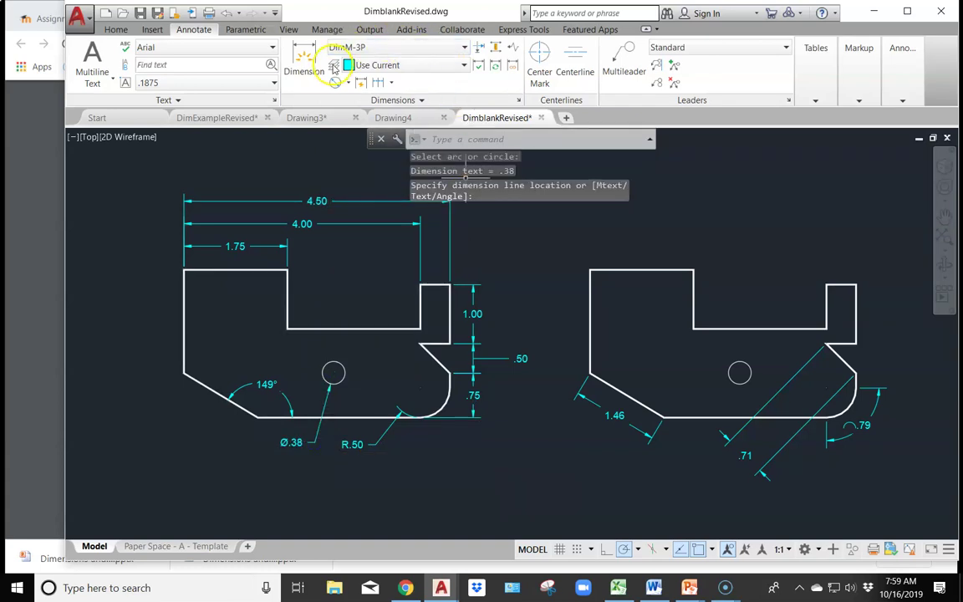
# Check the remaining dimensions in the DimExampleRevised drawing and return to DimblankRevised.
pyautogui.click(201, 119)
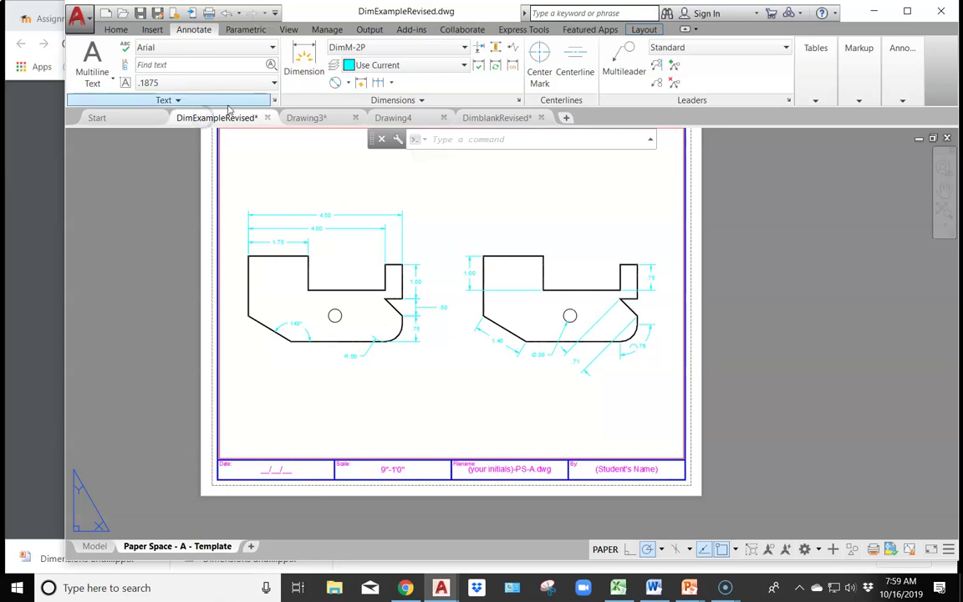
pyautogui.click(496, 119)
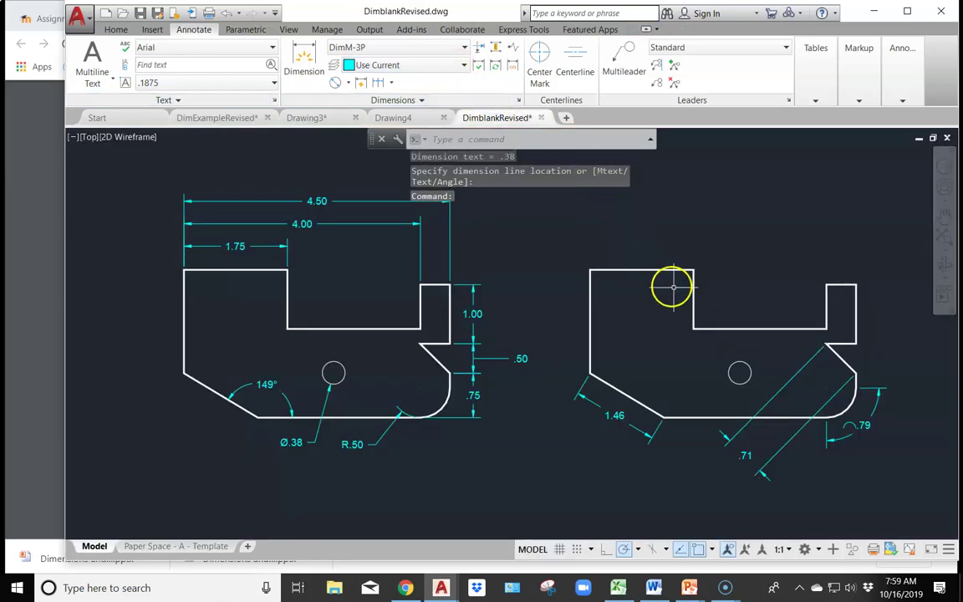
# Add a vertical linear dimension from the right part's notch floor to its upper-left corner, offset .4 outside the left edge.
pyautogui.click(348, 84)
pyautogui.click(364, 101)
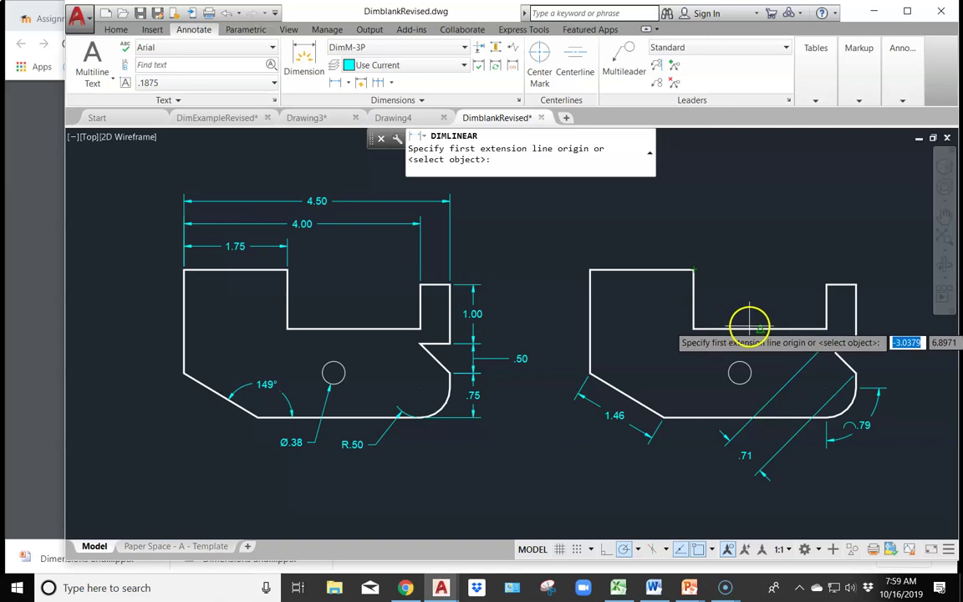
pyautogui.click(693, 328)
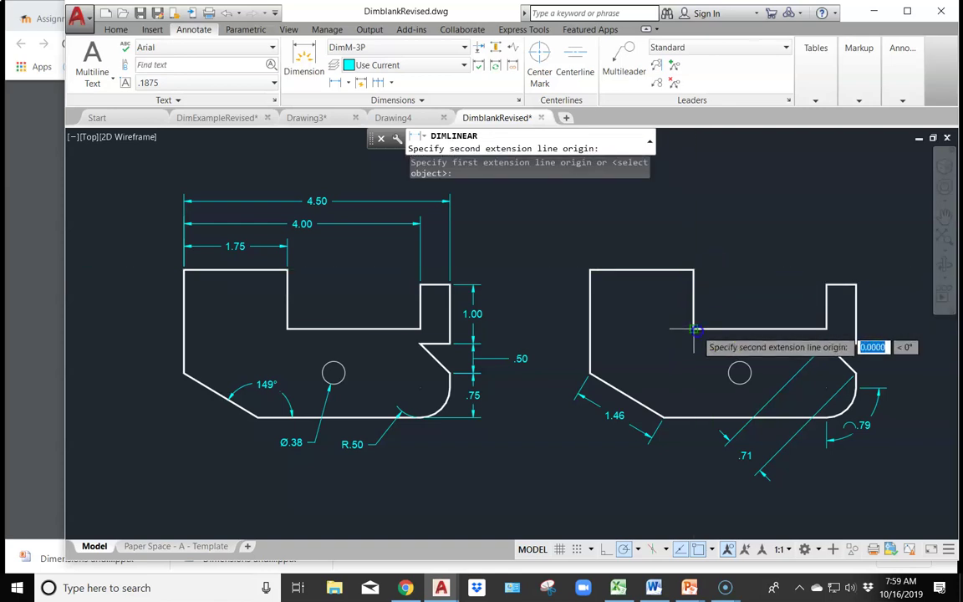
pyautogui.click(590, 270)
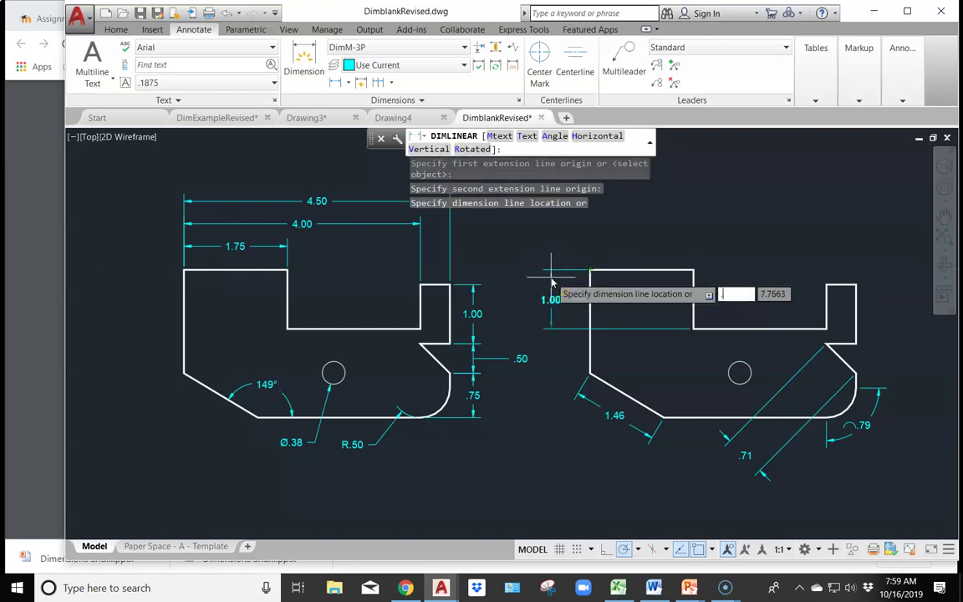
pyautogui.write('.4')
pyautogui.press('Return')
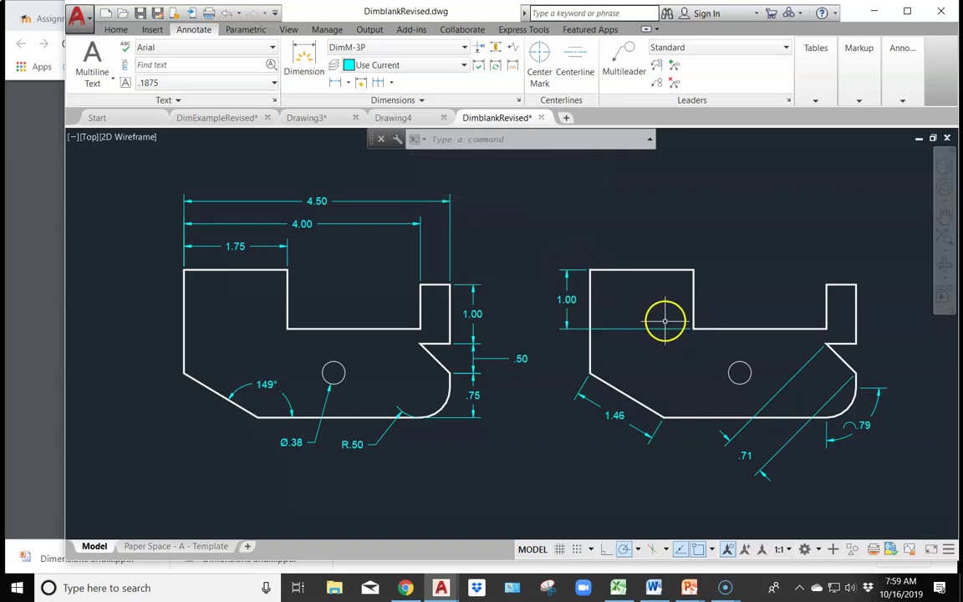
# Add a vertical linear dimension from the right part's notch floor to the top of its right-hand tab, placed outside the right edge.
pyautogui.click(334, 84)
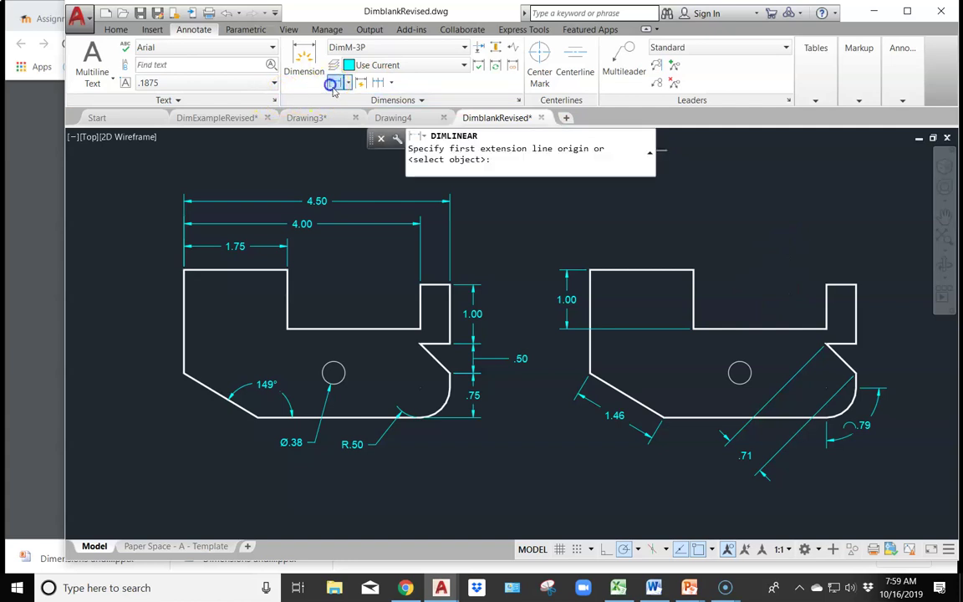
pyautogui.click(828, 327)
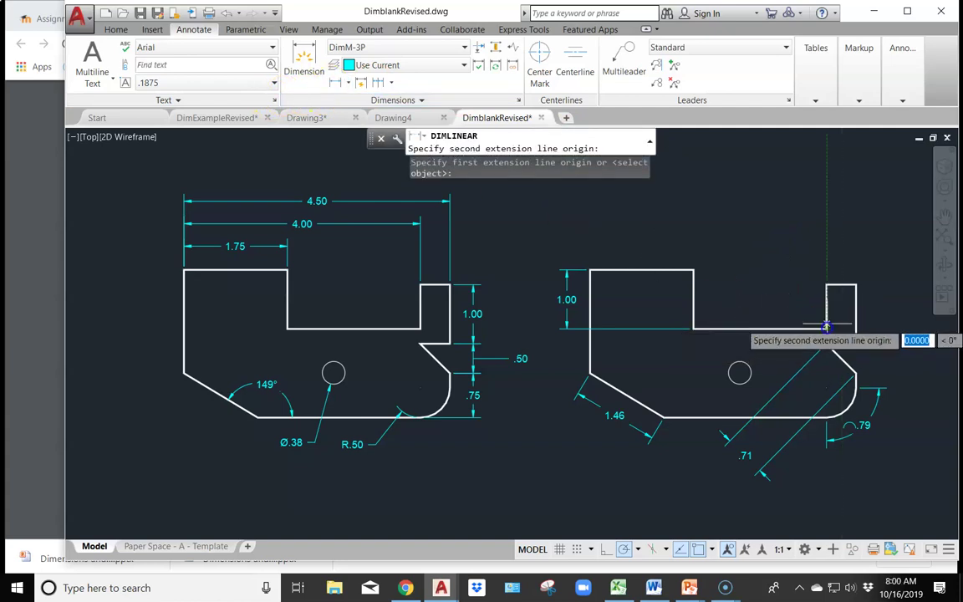
pyautogui.click(856, 285)
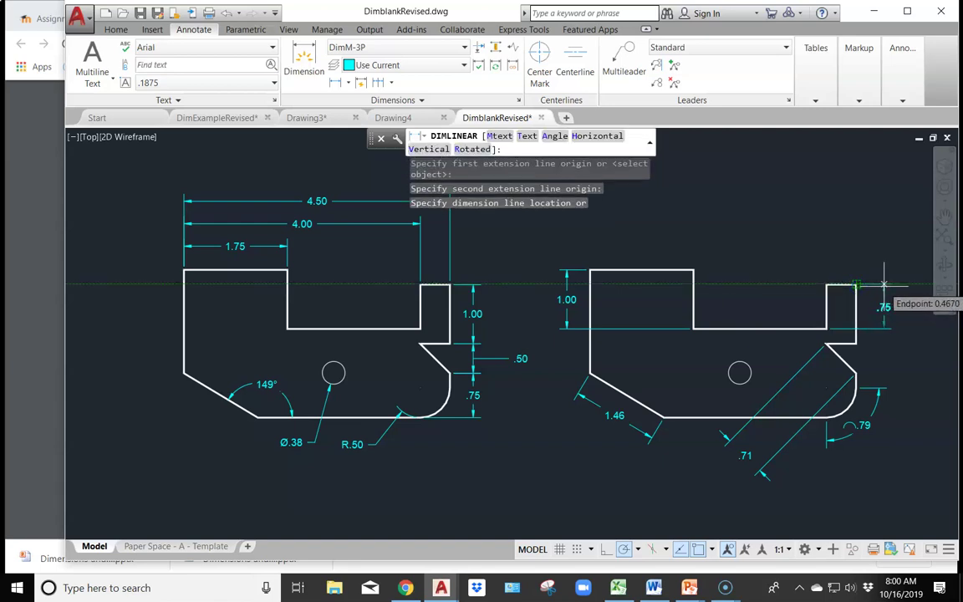
pyautogui.click(884, 285)
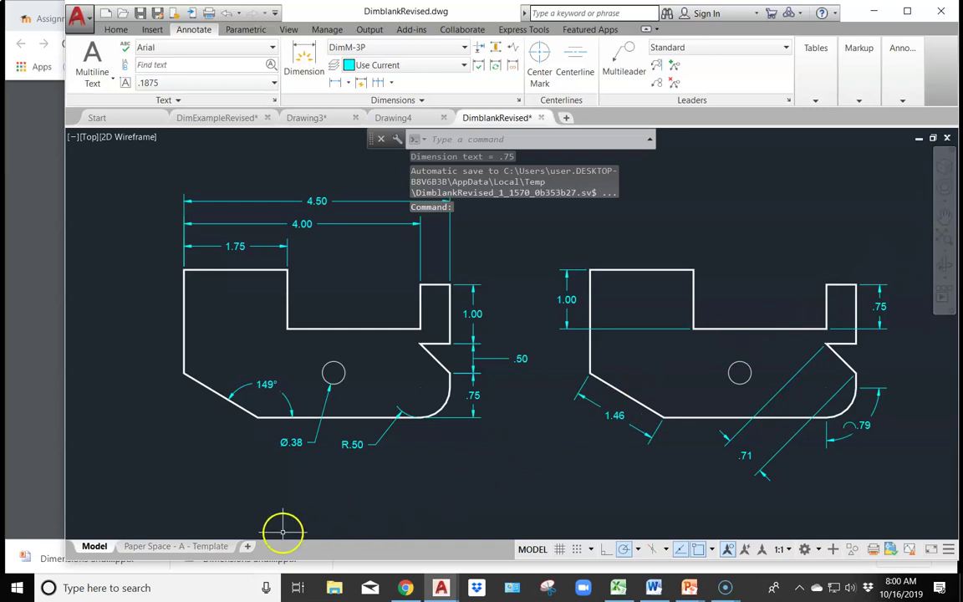
# Switch to the Paper Space - A - Template layout, activate its viewport and center both dimensioned parts in it.
pyautogui.click(199, 548)
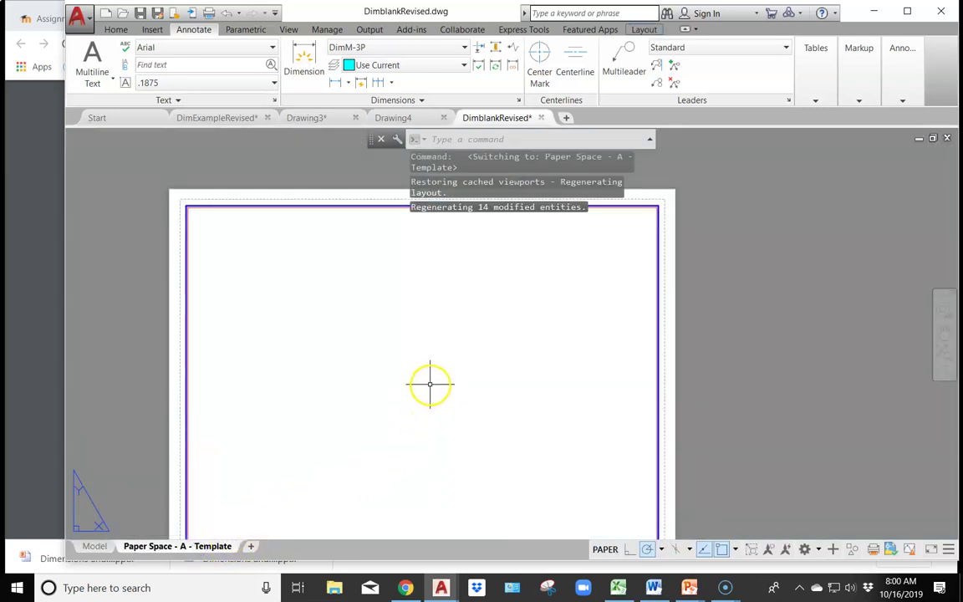
pyautogui.doubleClick(357, 335)
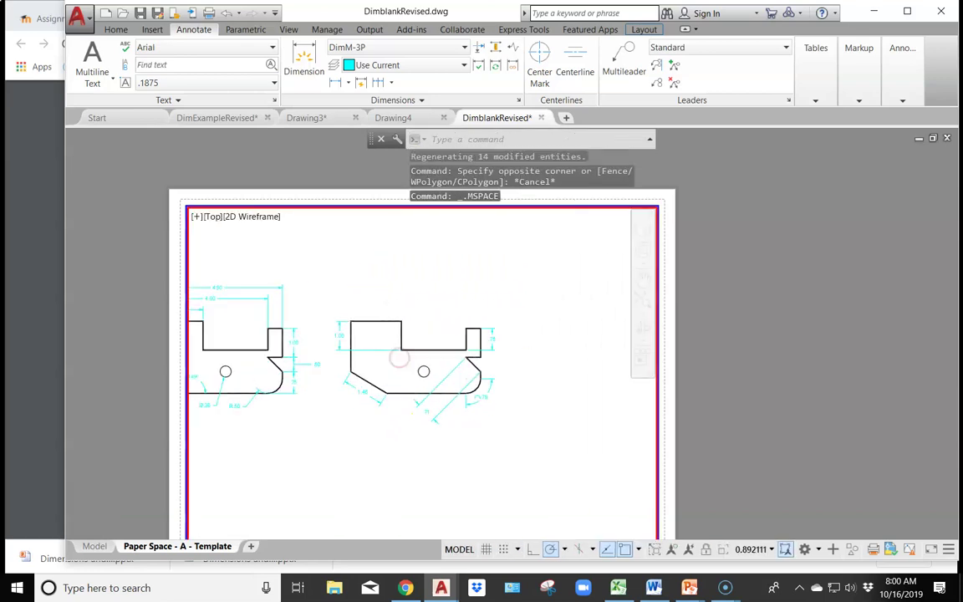
pyautogui.middleClick(403, 361)
pyautogui.middleClick(404, 362)
pyautogui.scroll(-2, 440, 390)
pyautogui.scroll(2, 441, 391)
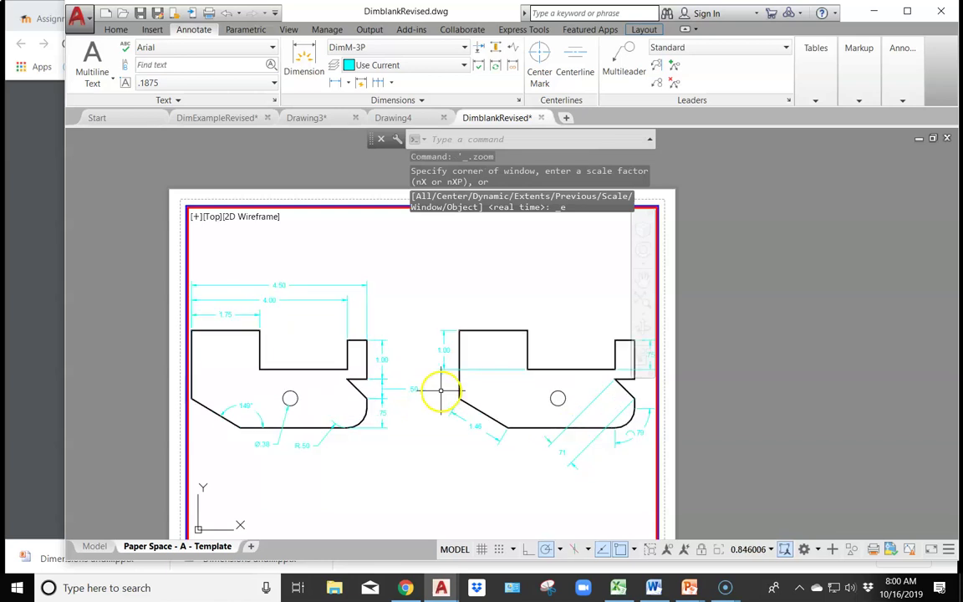
pyautogui.scroll(-2, 441, 391)
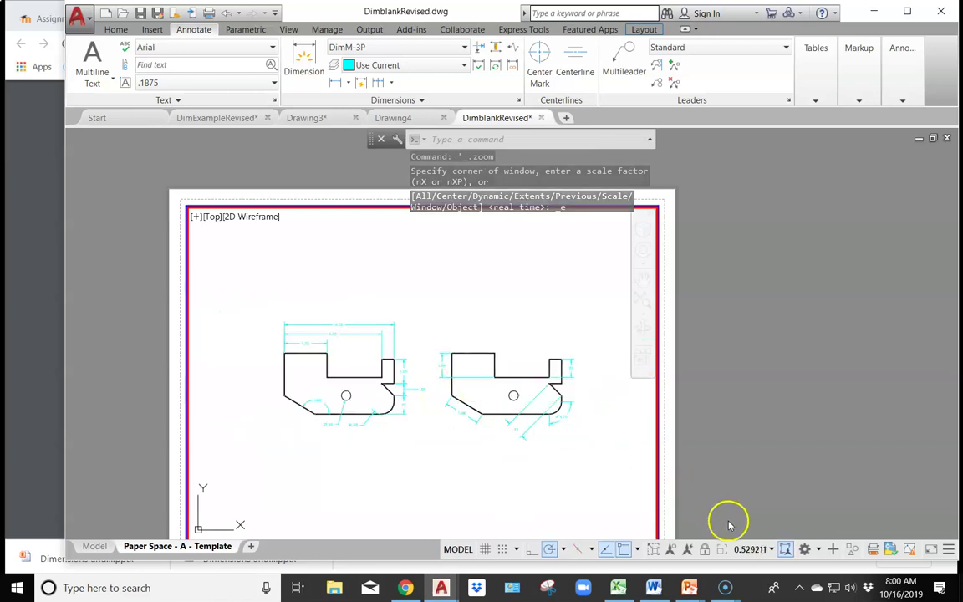
# Set the viewport scale to 6" = 1'-0".
pyautogui.click(760, 549)
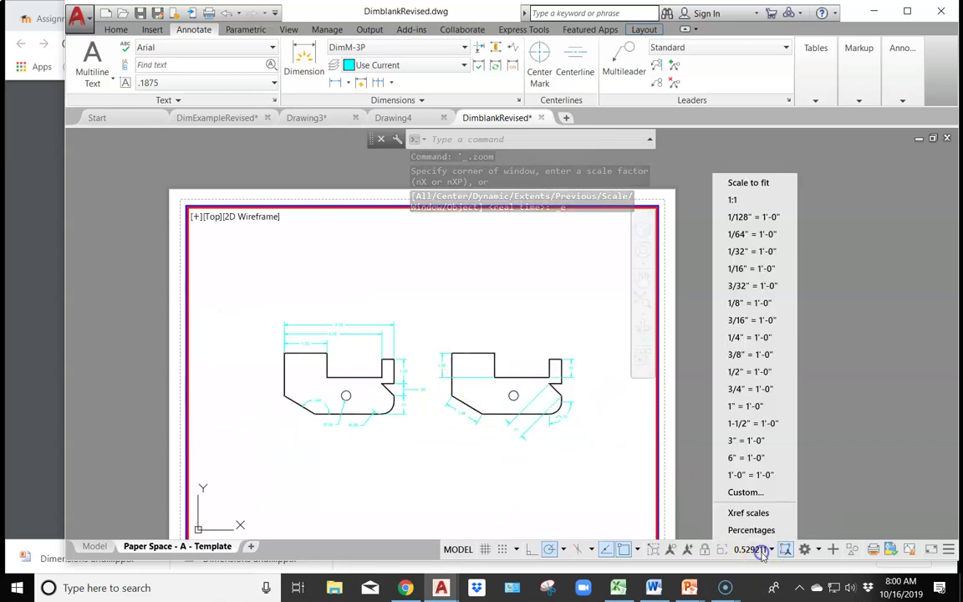
pyautogui.click(756, 458)
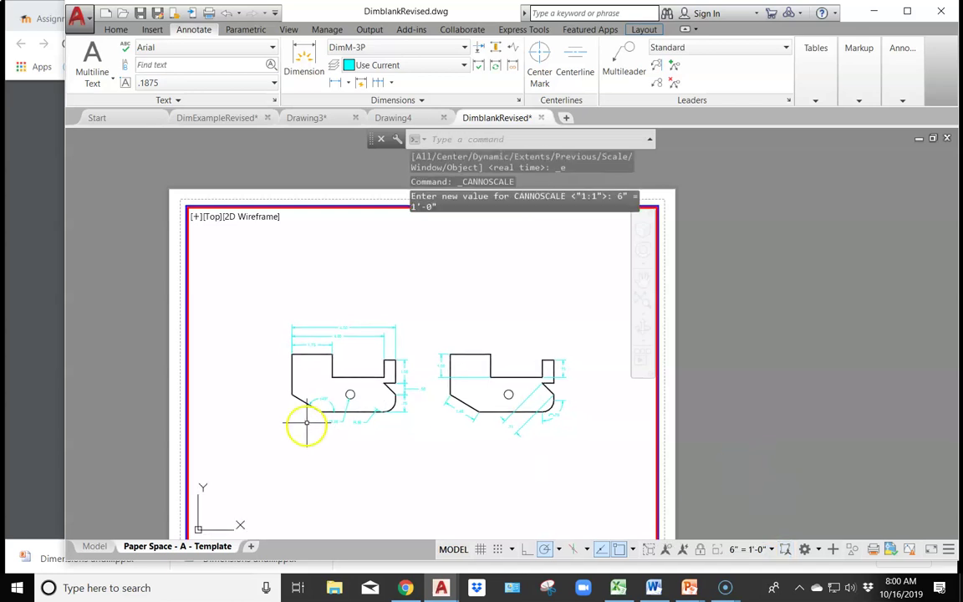
# Add a custom drawing scale named 9"=1'0" with 9 paper units equal to 12 drawing units.
pyautogui.click(772, 551)
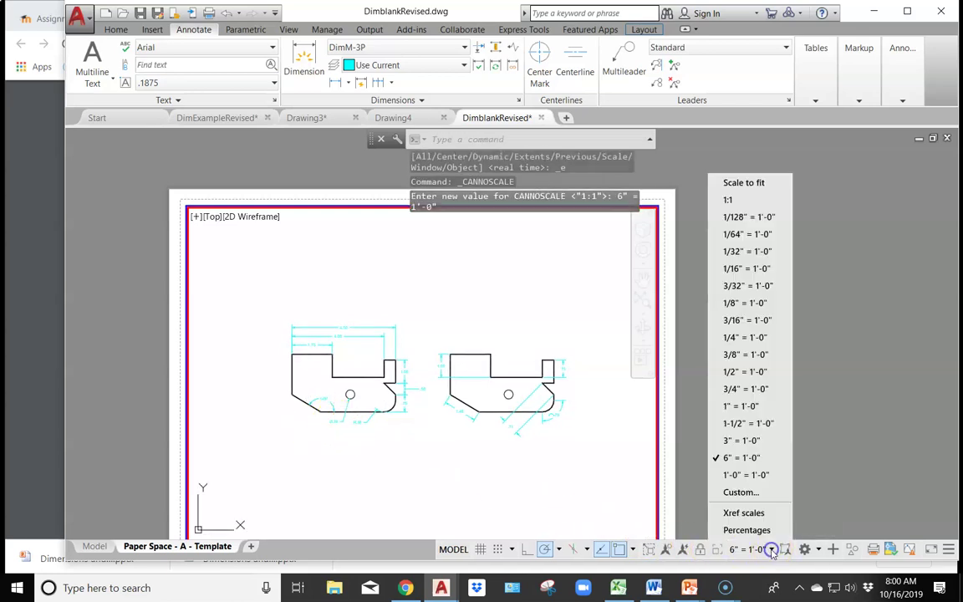
pyautogui.click(739, 495)
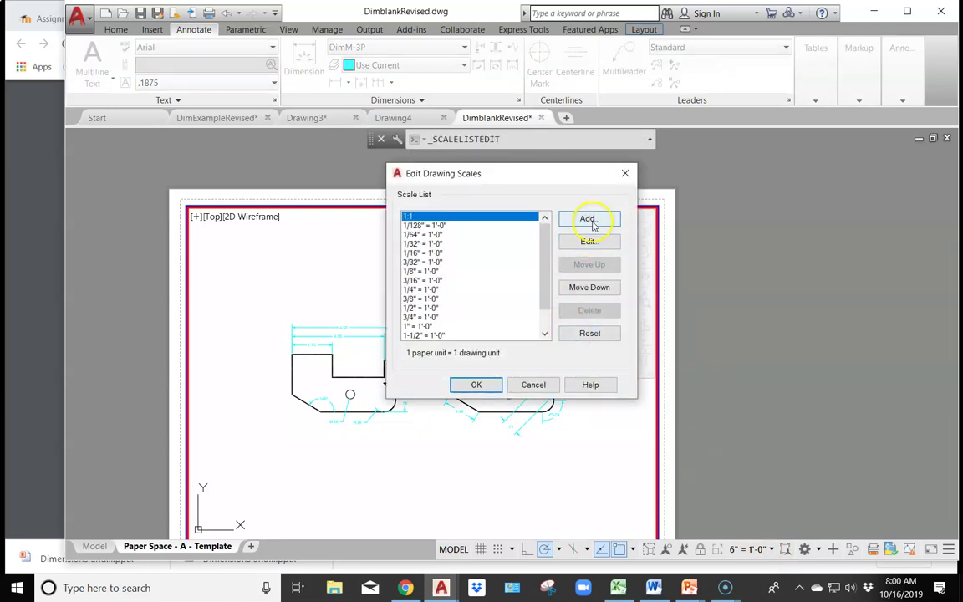
pyautogui.click(589, 220)
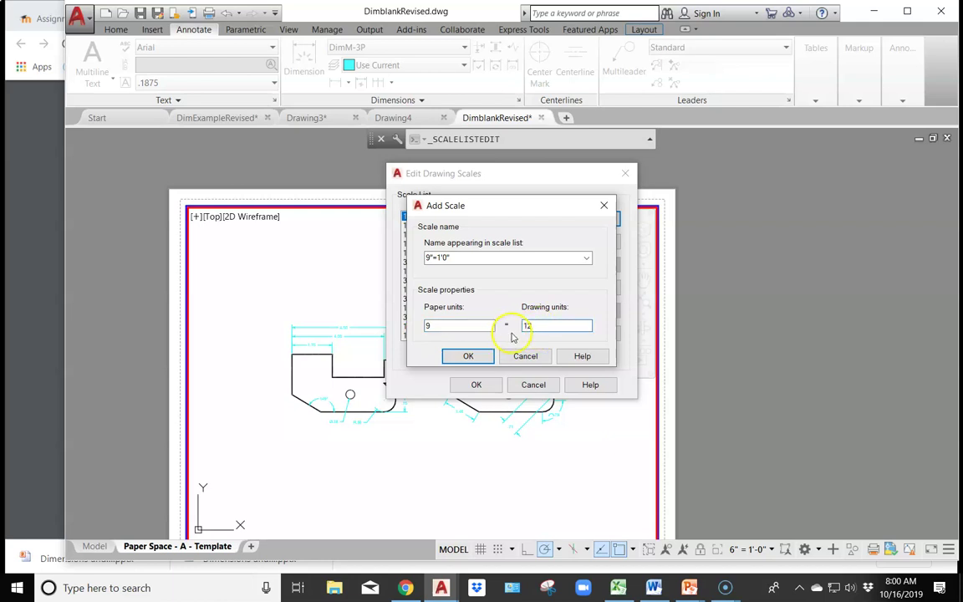
pyautogui.click(471, 356)
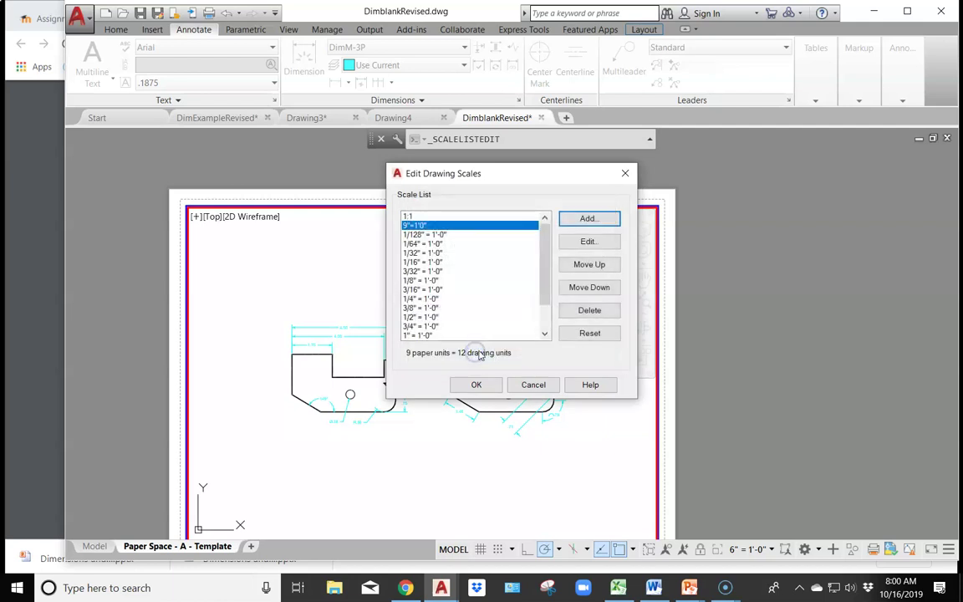
pyautogui.click(476, 387)
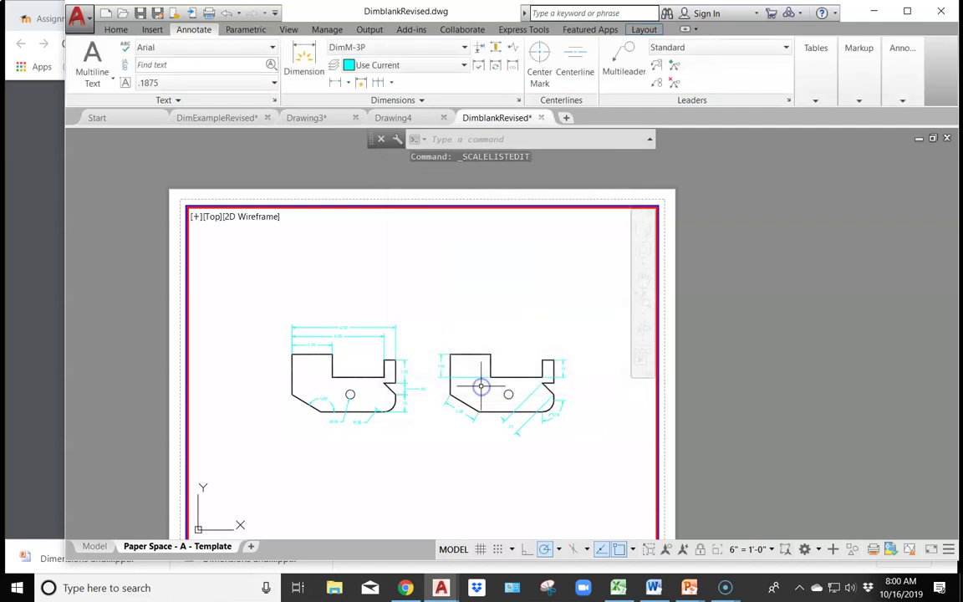
# Apply the 9"=1'0" scale to the viewport and return to paper space with the title block in view.
pyautogui.click(757, 551)
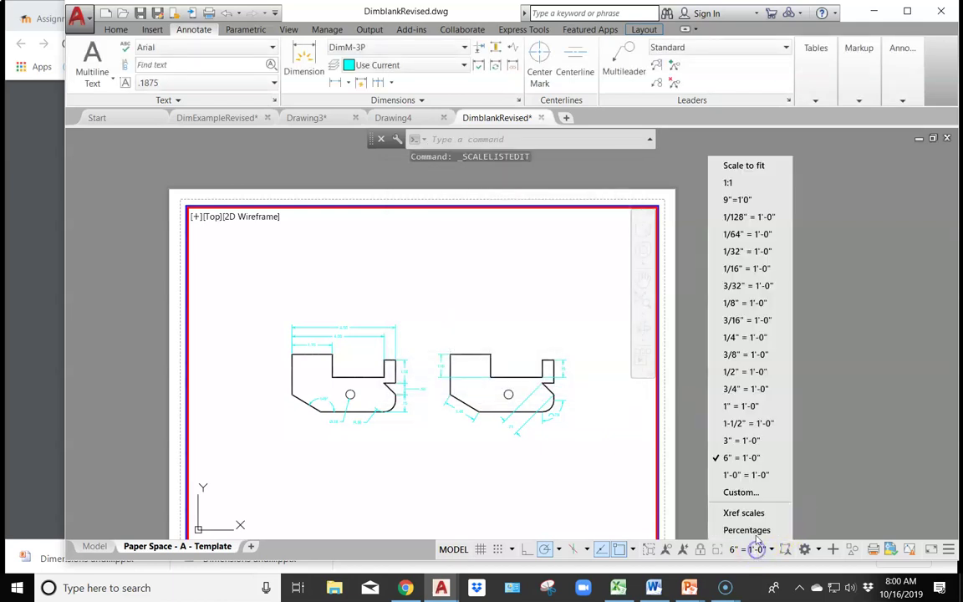
pyautogui.click(740, 206)
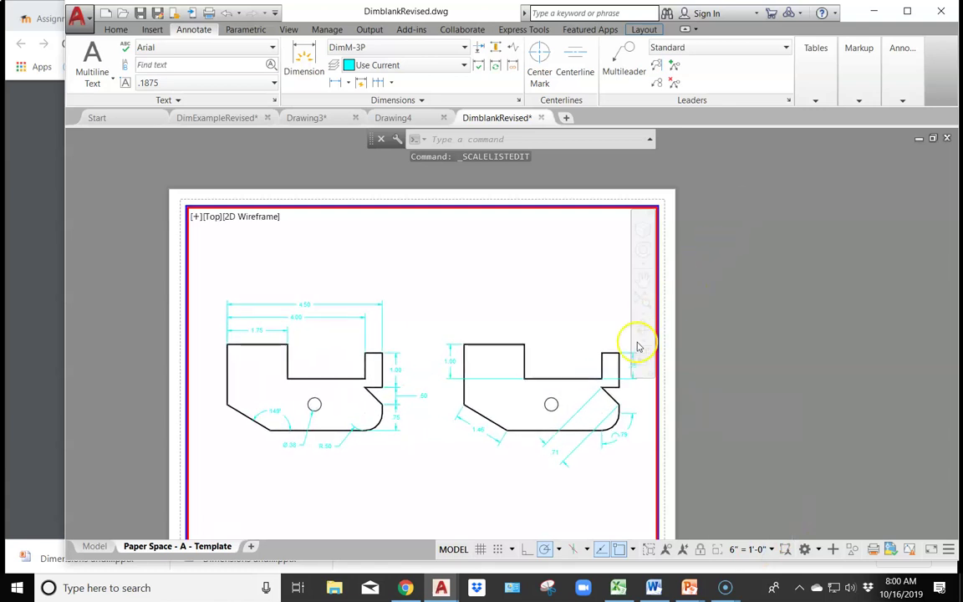
pyautogui.doubleClick(673, 402)
pyautogui.moveTo(674, 399); pyautogui.dragTo(705, 307, button='middle')
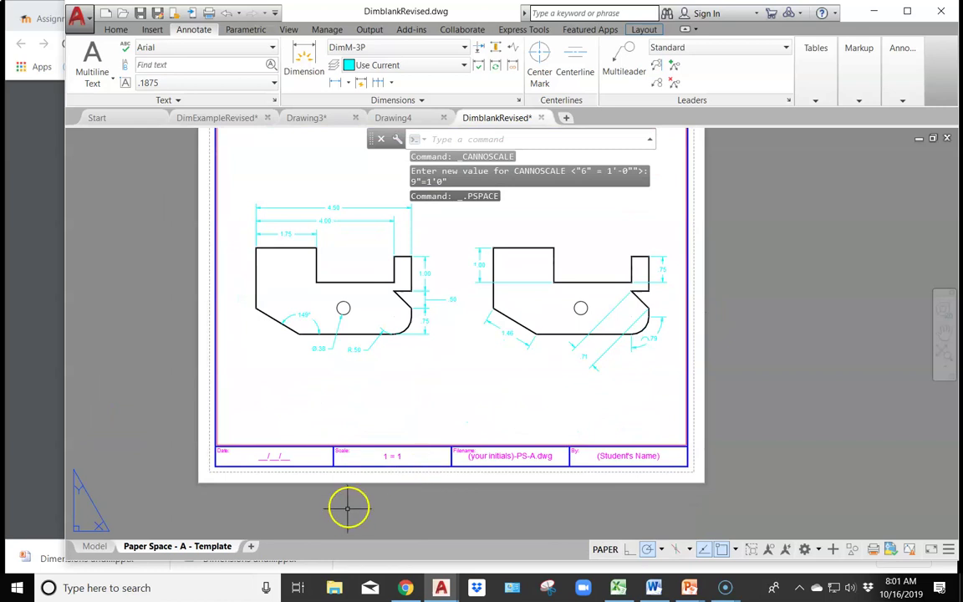